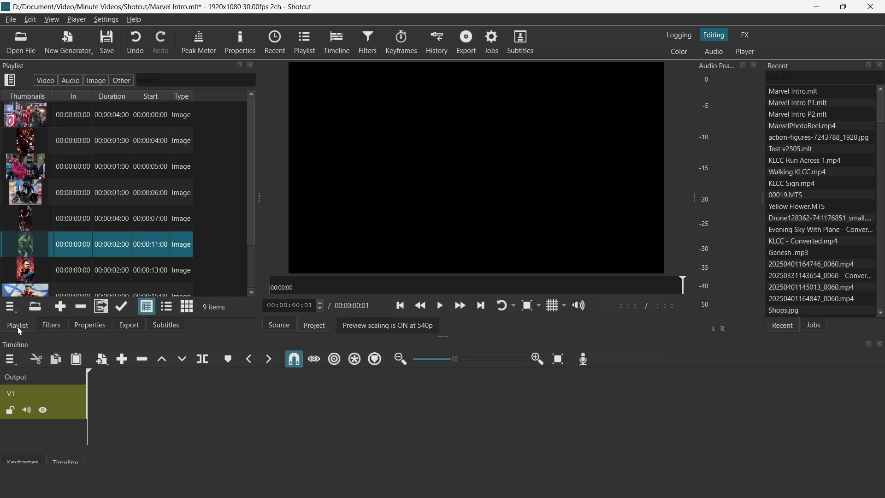
Preview the action figures, Iron Man and Spider-Man images, then show the Tony Stark image's 1920x1539, one-second properties.
{"action": "left_click", "coordinate": [29, 123]}
{"action": "double_click", "coordinate": [29, 123]}
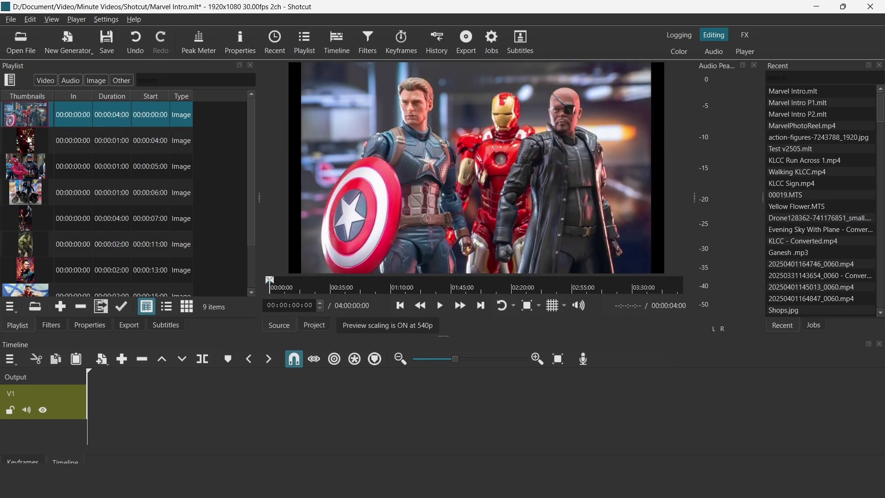
{"action": "double_click", "coordinate": [33, 151]}
{"action": "double_click", "coordinate": [29, 160]}
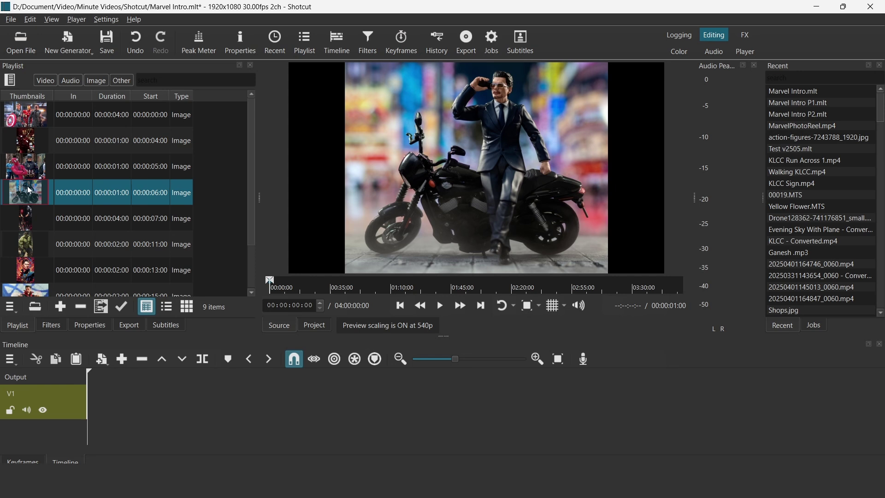
{"action": "left_click", "coordinate": [28, 119]}
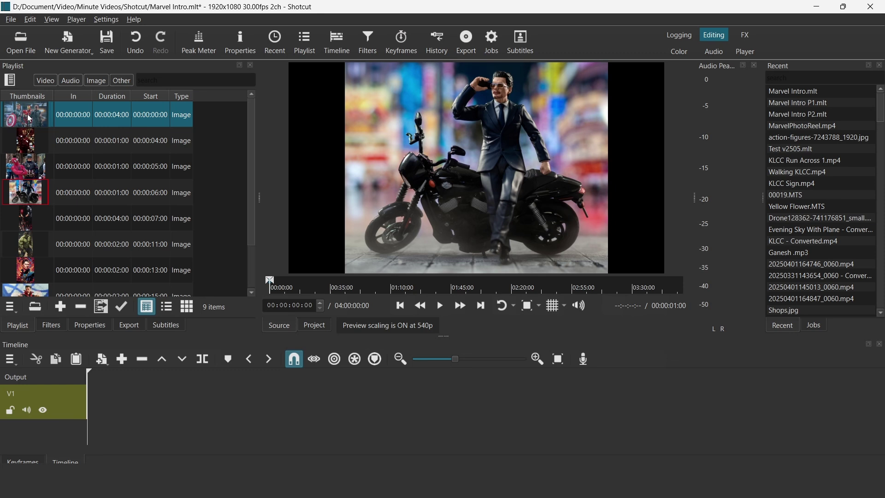
{"action": "left_click", "coordinate": [105, 325]}
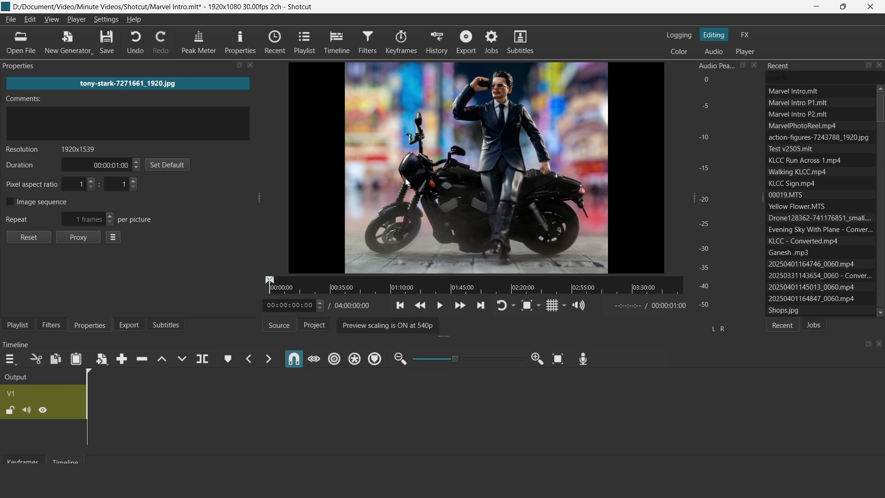
Place the Tony Stark image at the start of V1, followed by the action figures image.
{"action": "left_click_drag", "start_coordinate": [454, 167], "coordinate": [92, 404]}
{"action": "left_click", "coordinate": [18, 325]}
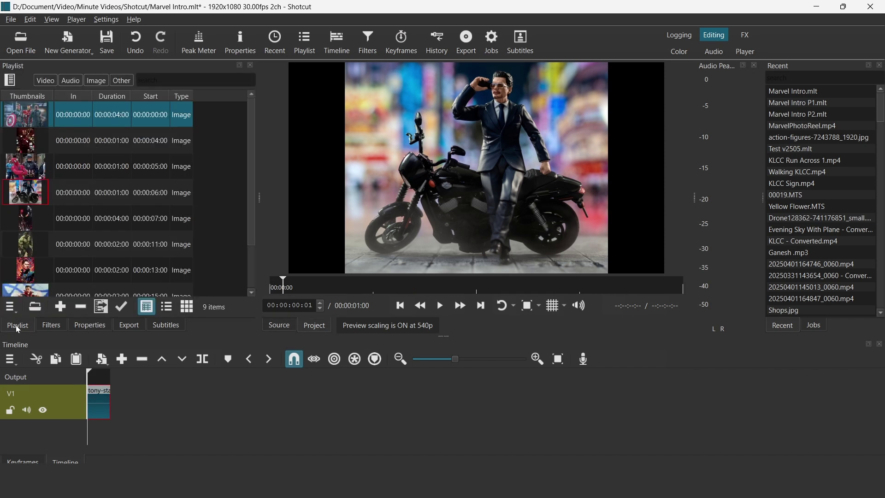
{"action": "double_click", "coordinate": [29, 123]}
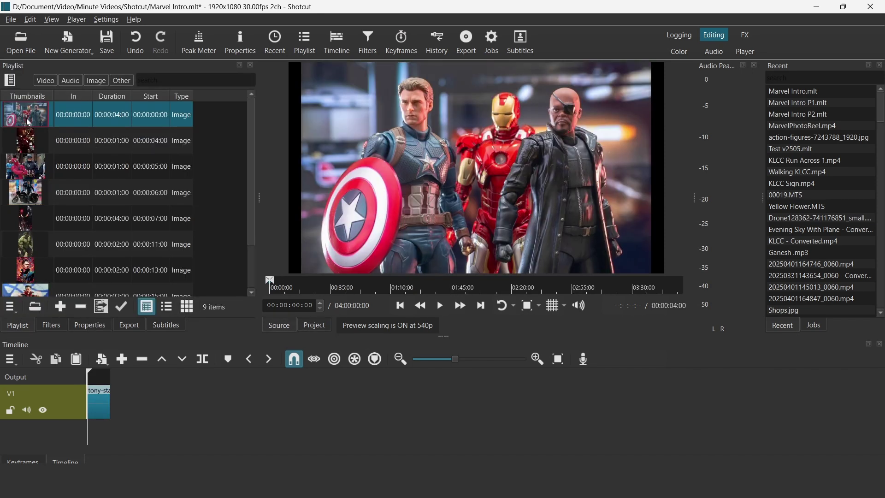
{"action": "left_click", "coordinate": [106, 326]}
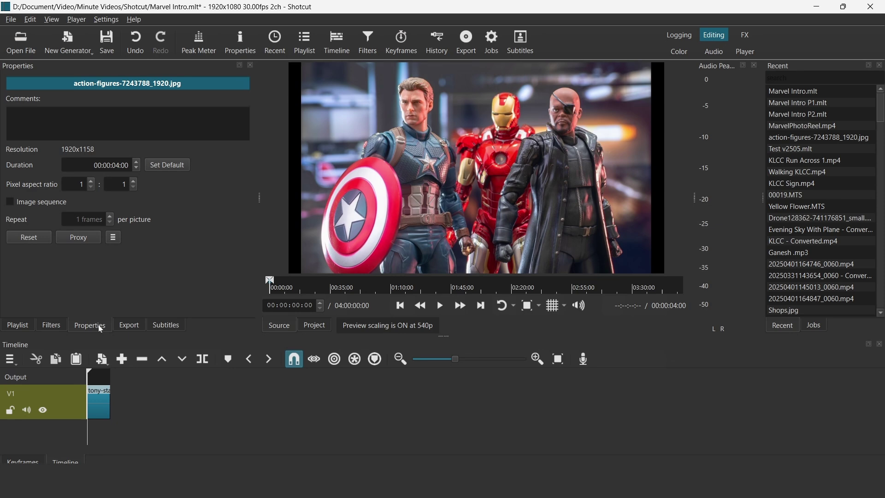
{"action": "left_click_drag", "start_coordinate": [594, 143], "coordinate": [122, 401]}
Append the Iron Man and Doctor Strange images to V1 as one-second clips.
{"action": "left_click", "coordinate": [18, 324]}
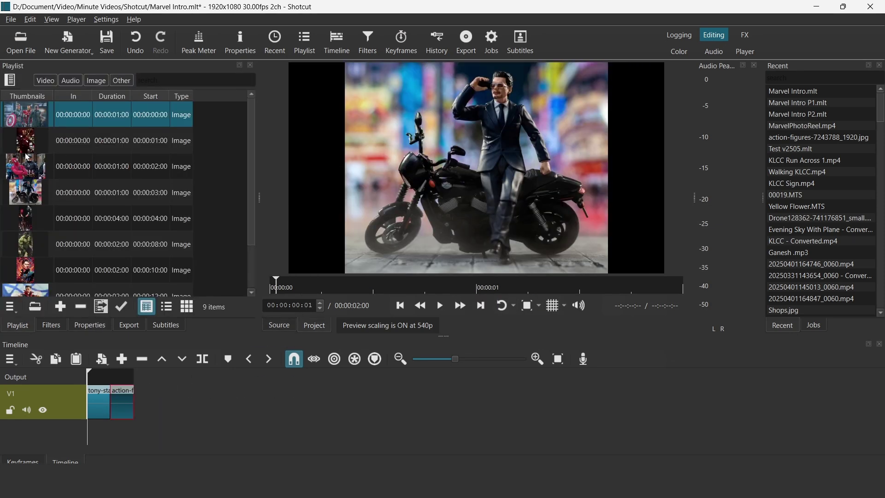
{"action": "double_click", "coordinate": [115, 140]}
{"action": "left_click", "coordinate": [90, 325]}
{"action": "left_click_drag", "start_coordinate": [474, 166], "coordinate": [173, 404]}
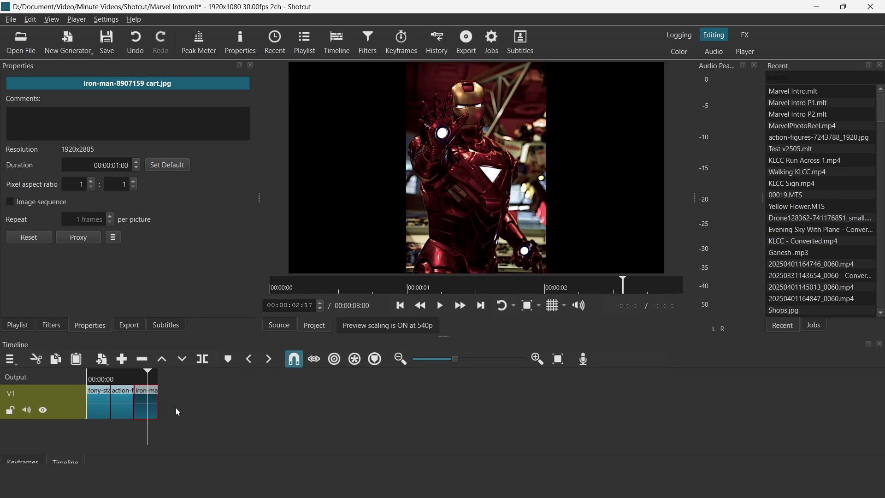
{"action": "left_click", "coordinate": [17, 324]}
{"action": "double_click", "coordinate": [115, 270]}
{"action": "left_click_drag", "start_coordinate": [475, 166], "coordinate": [181, 401]}
Add Size, Position & Rotate to the Doctor Strange clip: zoom 146.6%, shift down slightly, rotate -10 degrees.
{"action": "left_click", "coordinate": [51, 325]}
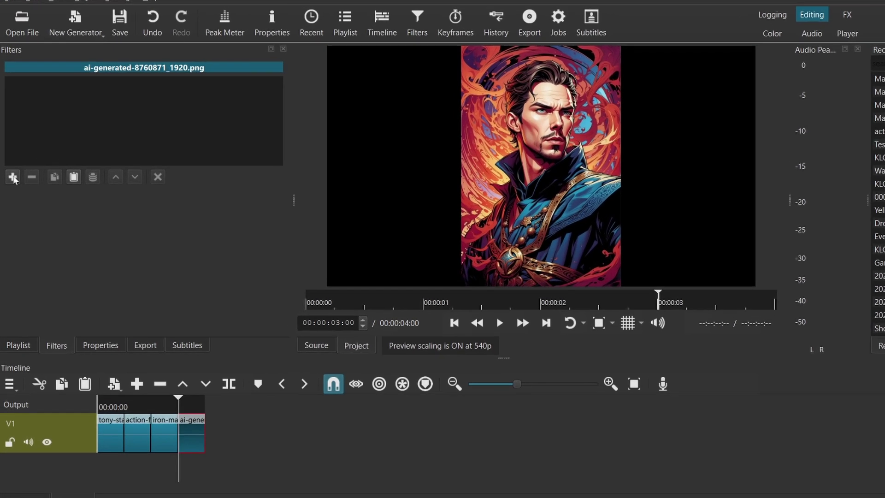
{"action": "left_click", "coordinate": [13, 177]}
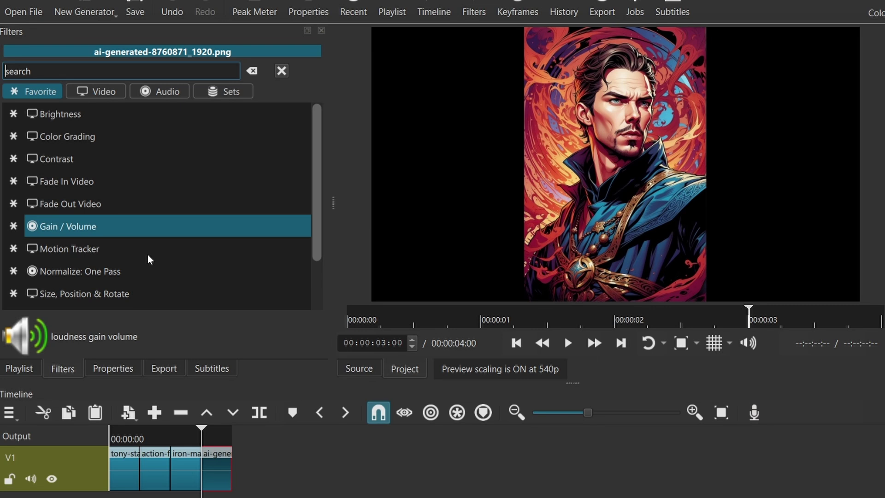
{"action": "left_click", "coordinate": [134, 298]}
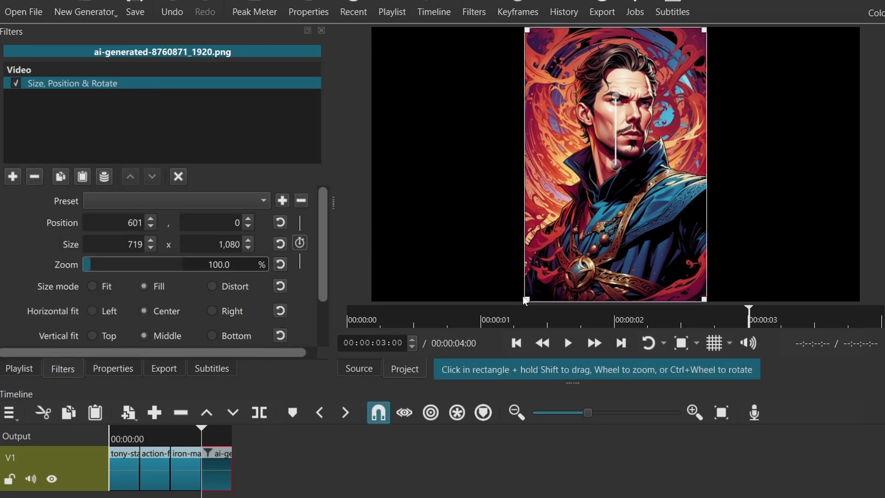
{"action": "left_click_drag", "start_coordinate": [527, 299], "coordinate": [472, 380]}
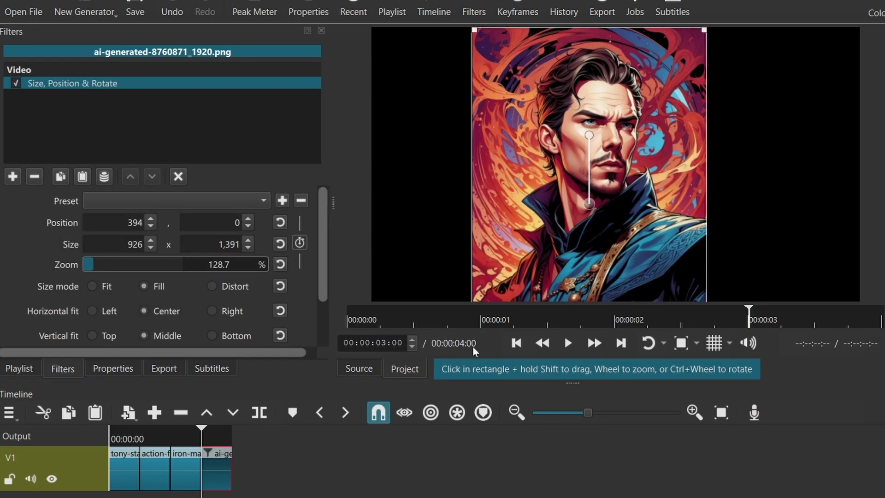
{"action": "left_click_drag", "start_coordinate": [704, 31], "coordinate": [805, 21]}
{"action": "left_click_drag", "start_coordinate": [603, 178], "coordinate": [607, 218]}
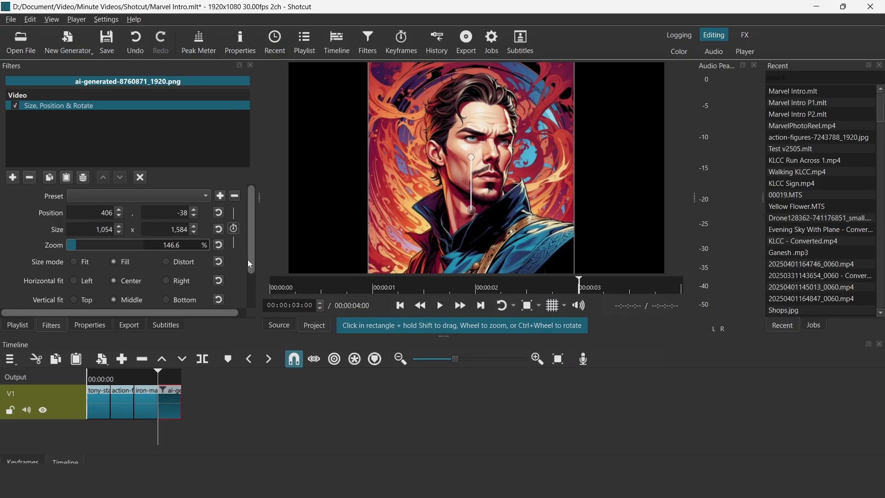
{"action": "left_click_drag", "start_coordinate": [250, 265], "coordinate": [252, 302]}
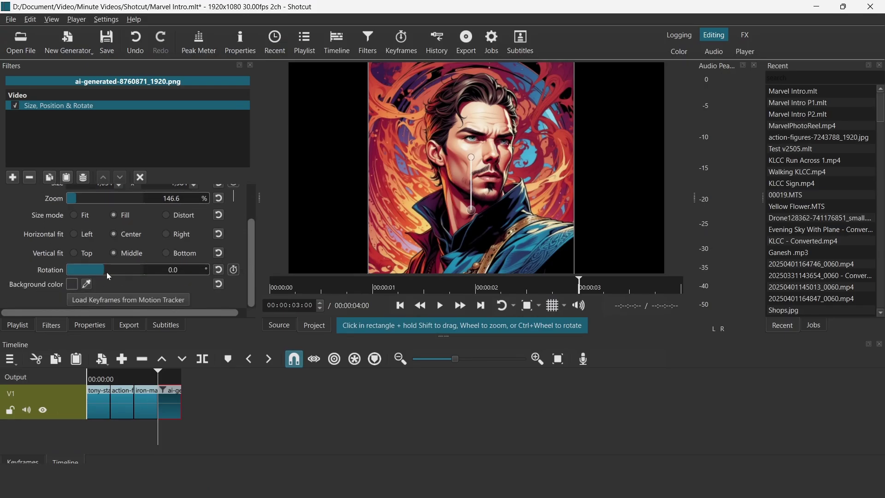
{"action": "left_click", "coordinate": [107, 274]}
Give the Iron Man clip a Size, Position & Rotate filter at 160.8% zoom and 6.8° rotation.
{"action": "left_click", "coordinate": [143, 405]}
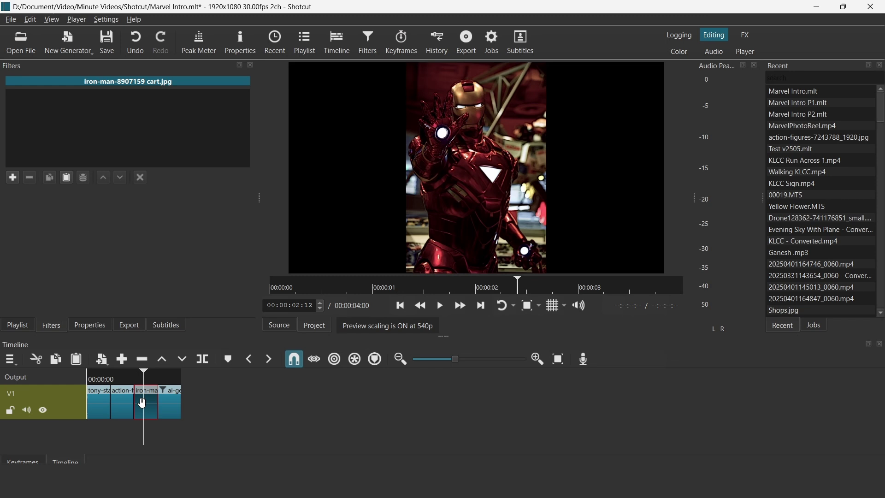
{"action": "left_click", "coordinate": [12, 177]}
{"action": "left_click", "coordinate": [60, 266]}
{"action": "scroll", "coordinate": [401, 69], "scroll_direction": "up", "scroll_amount": 5}
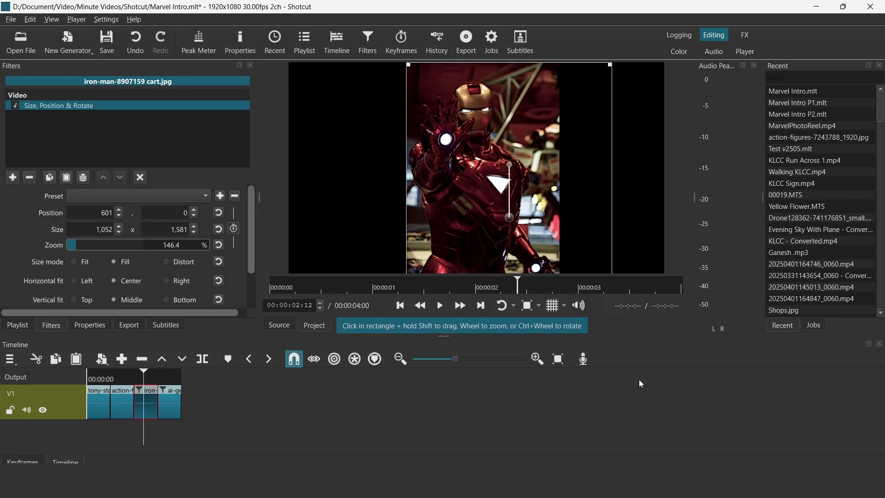
{"action": "left_click_drag", "start_coordinate": [390, 68], "coordinate": [390, 66]}
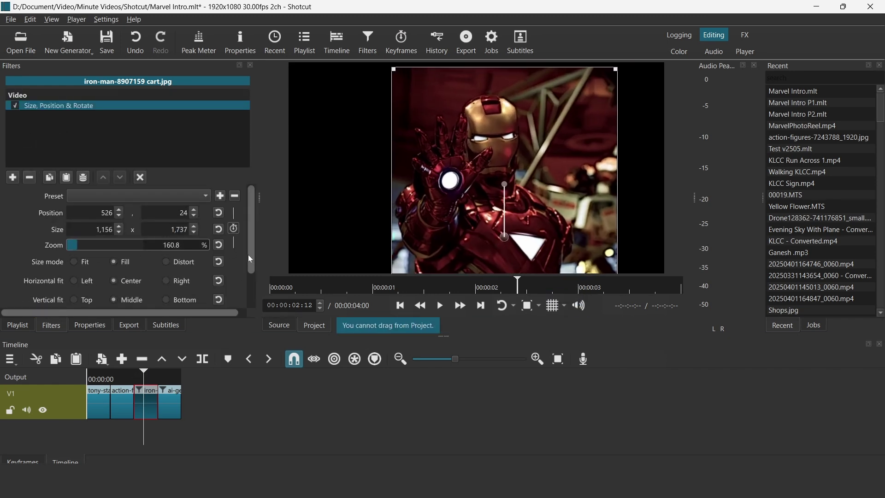
{"action": "scroll", "coordinate": [250, 259], "scroll_direction": "down", "scroll_amount": 3}
{"action": "left_click_drag", "start_coordinate": [100, 272], "coordinate": [107, 271]}
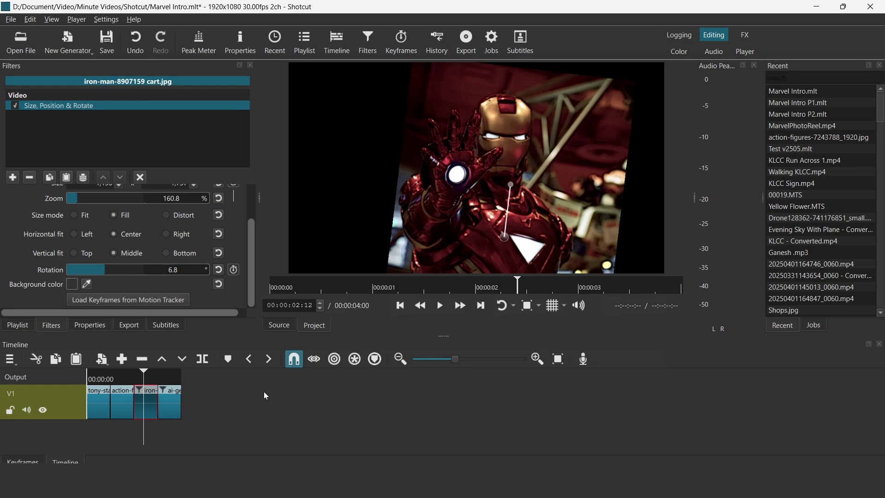
Copy the four V1 clips and paste them after the originals, making an 8-second sequence.
{"action": "left_click_drag", "start_coordinate": [98, 434], "coordinate": [194, 394]}
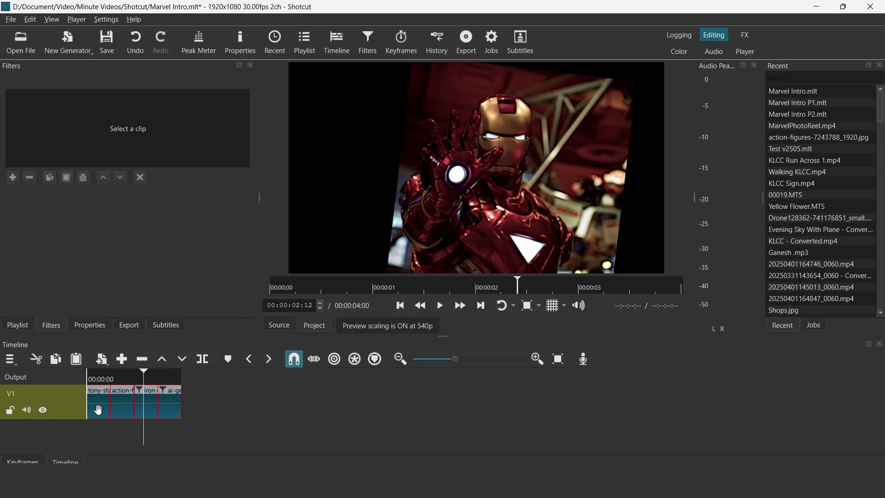
{"action": "left_click", "coordinate": [189, 376]}
{"action": "key", "text": "ctrl+v"}
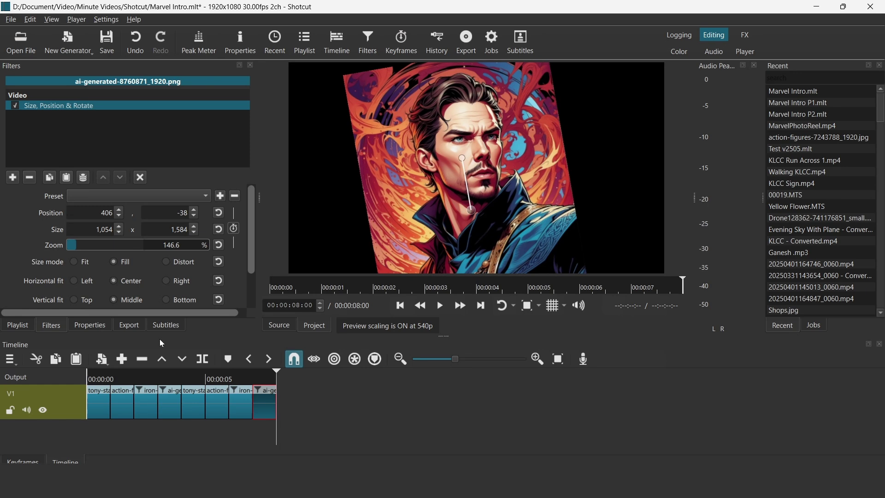
Export the timeline as a video named 'Marvel Intro Sample'.
{"action": "left_click", "coordinate": [130, 325]}
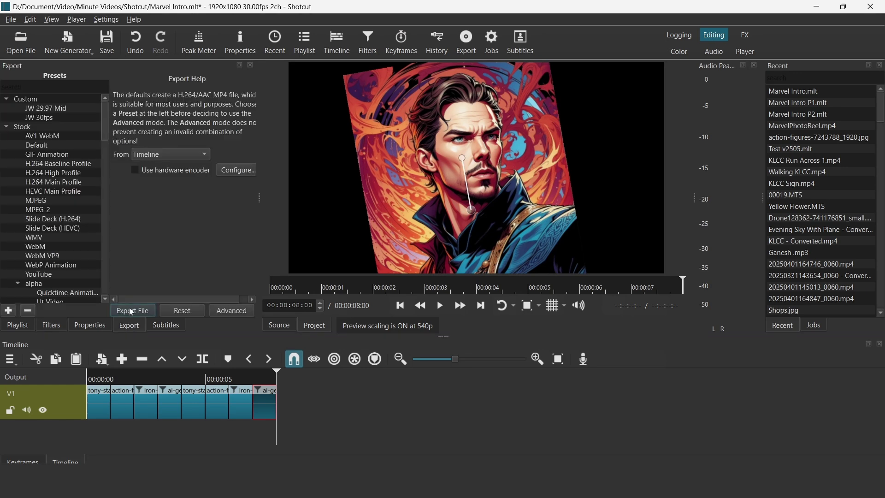
{"action": "left_click", "coordinate": [131, 311]}
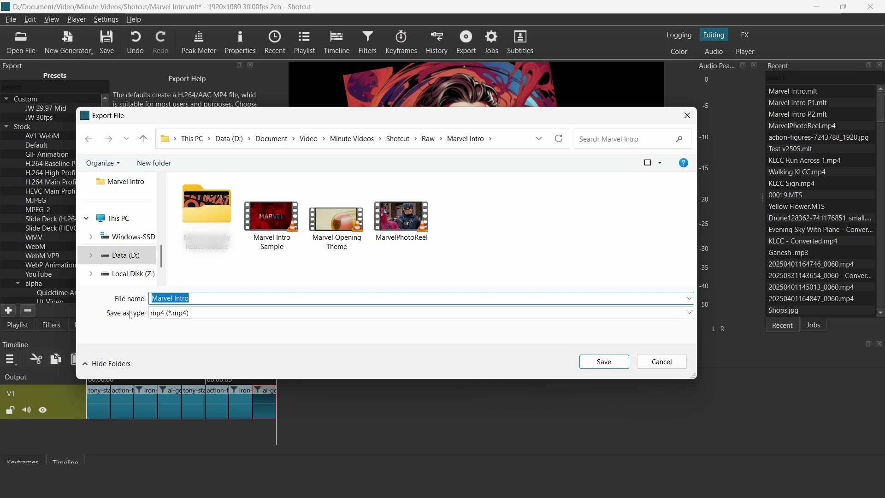
{"action": "type", "text": "Marvel Intro Sample 2"}
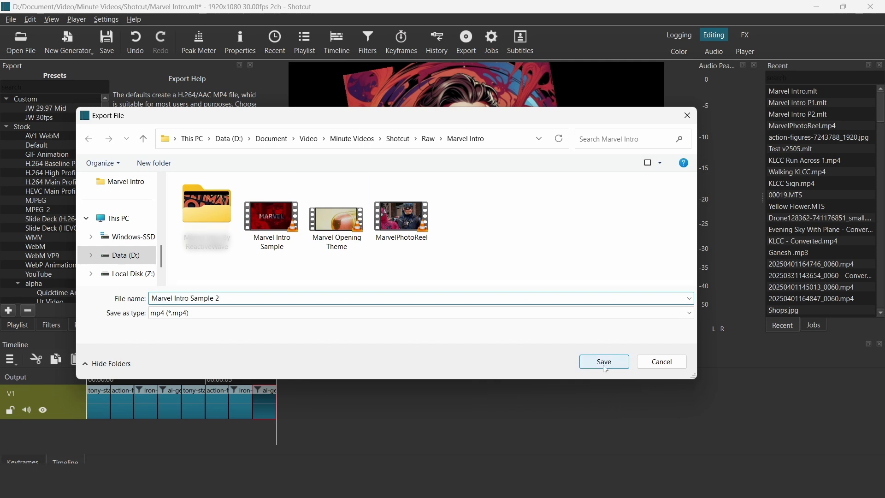
{"action": "left_click", "coordinate": [602, 362]}
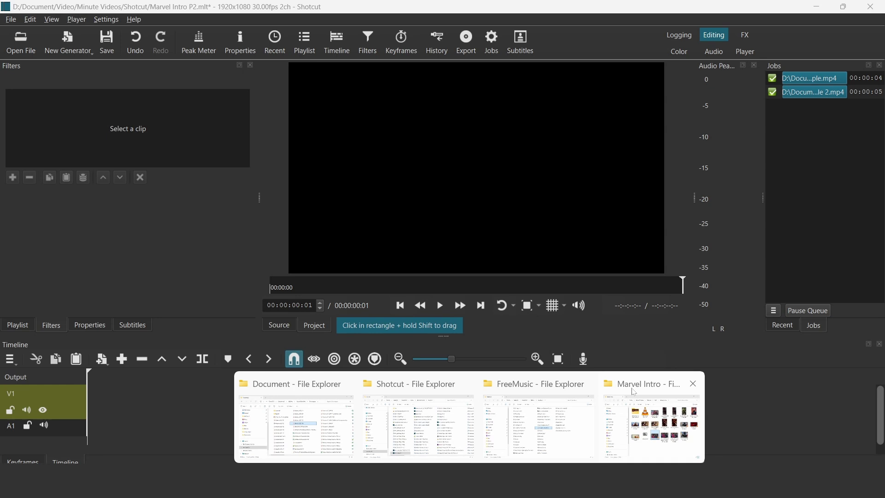
Bring MarvelPhotoReel.mp4 from the Marvel Intro folder into Shotcut to preview it.
{"action": "left_click", "coordinate": [592, 419]}
{"action": "left_click_drag", "start_coordinate": [391, 26], "coordinate": [195, 16]}
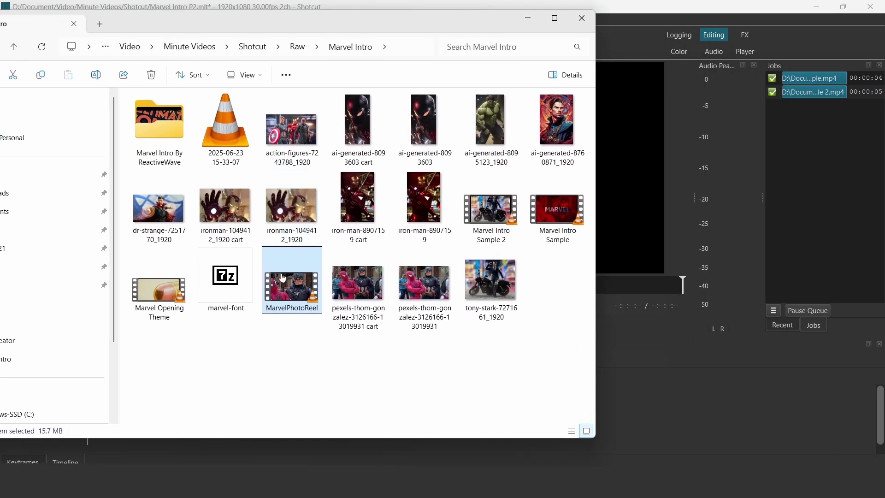
{"action": "left_click_drag", "start_coordinate": [292, 288], "coordinate": [618, 206]}
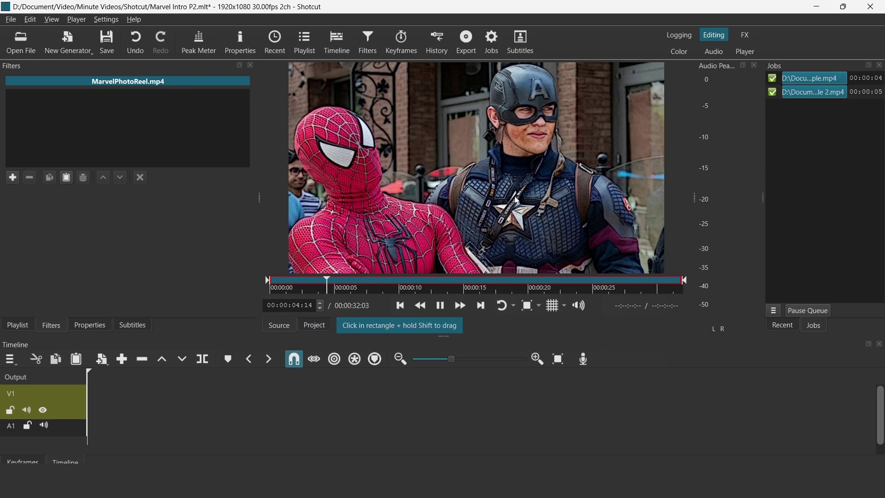
Place MarvelPhotoReel.mp4 on V3 at 5x speed so it runs 00:00:06:13, then preview playback.
{"action": "left_click", "coordinate": [517, 201]}
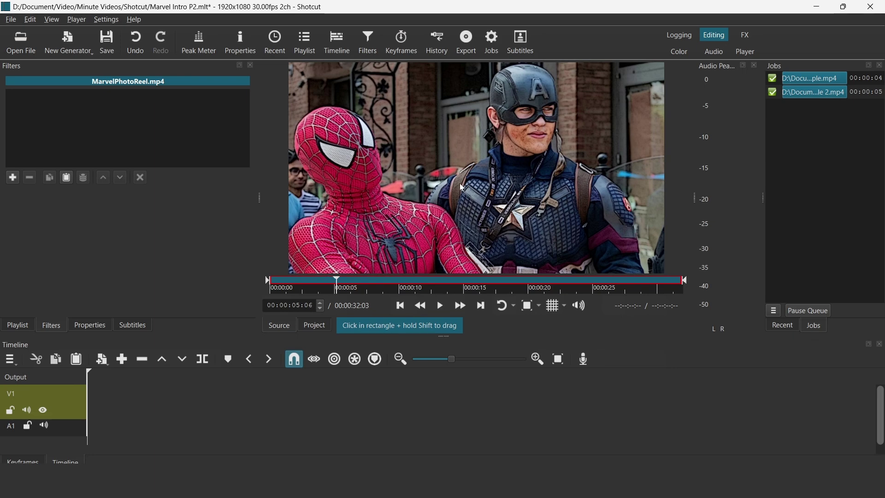
{"action": "left_click_drag", "start_coordinate": [462, 188], "coordinate": [335, 365]}
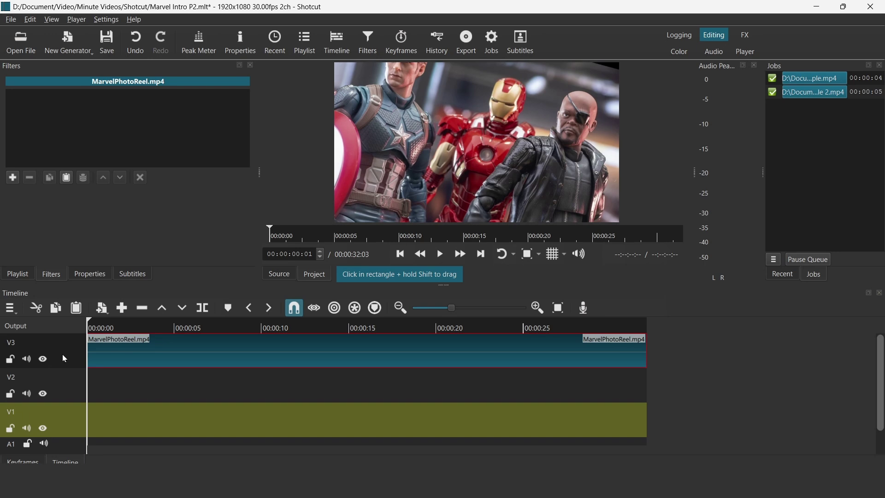
{"action": "left_click", "coordinate": [128, 361]}
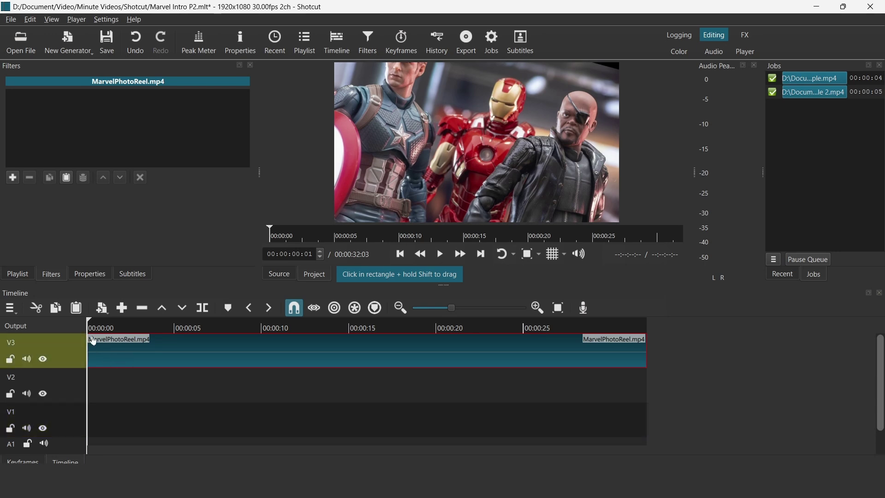
{"action": "left_click", "coordinate": [91, 274]}
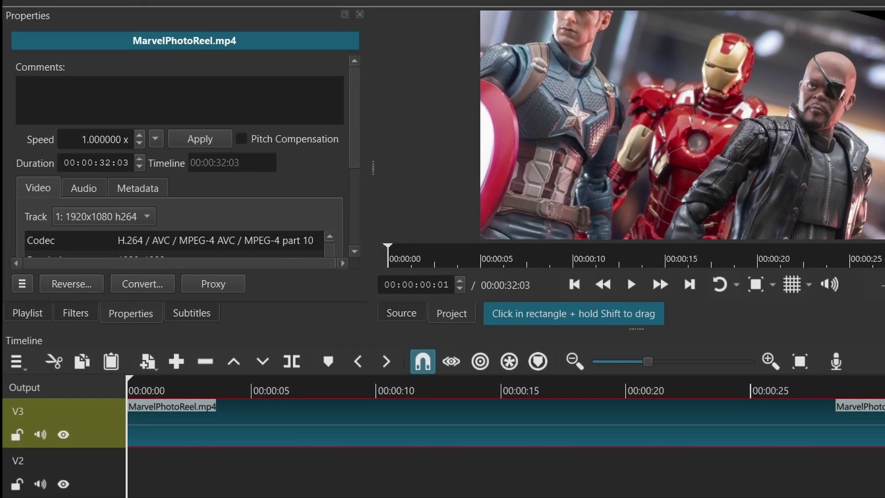
{"action": "left_click", "coordinate": [83, 139]}
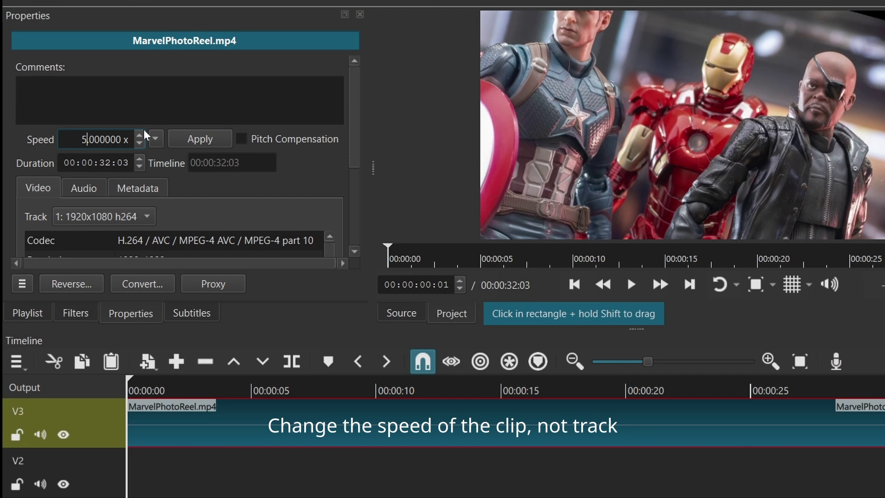
{"action": "left_click", "coordinate": [199, 139]}
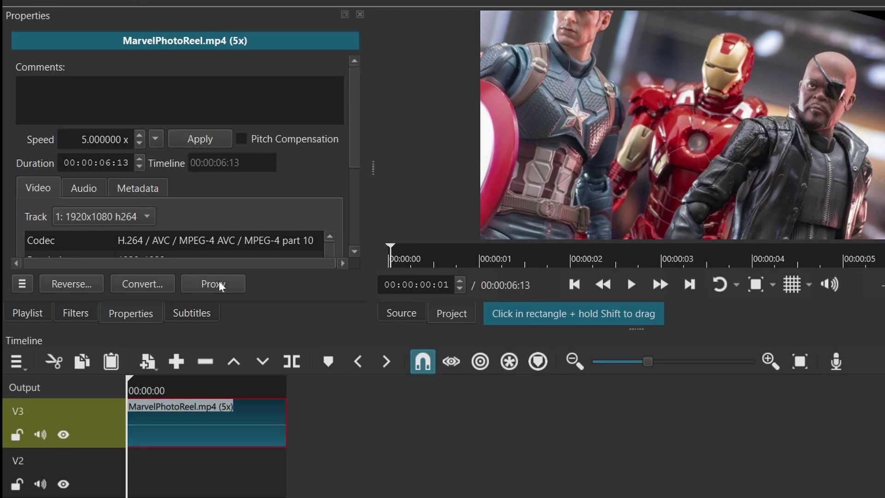
{"action": "key", "text": "space"}
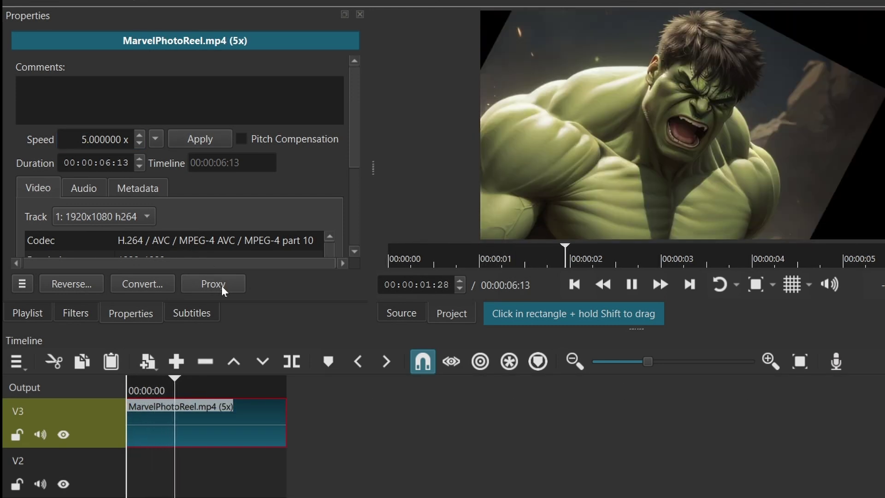
{"action": "key", "text": "space"}
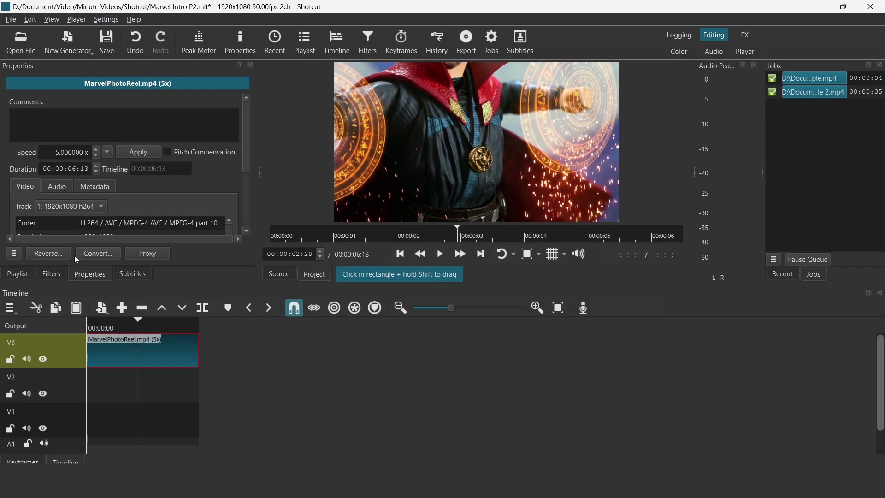
Create a new solid red color clip with alpha 255, slightly darkened.
{"action": "left_click", "coordinate": [68, 434]}
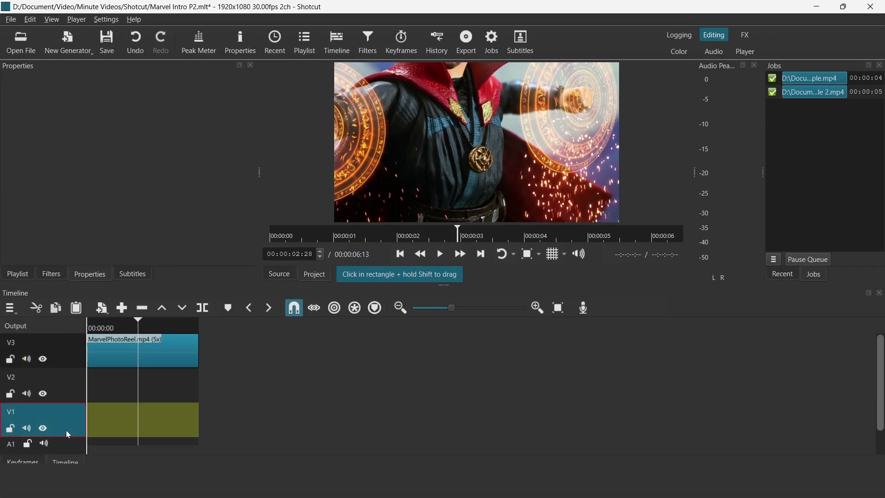
{"action": "left_click", "coordinate": [71, 51]}
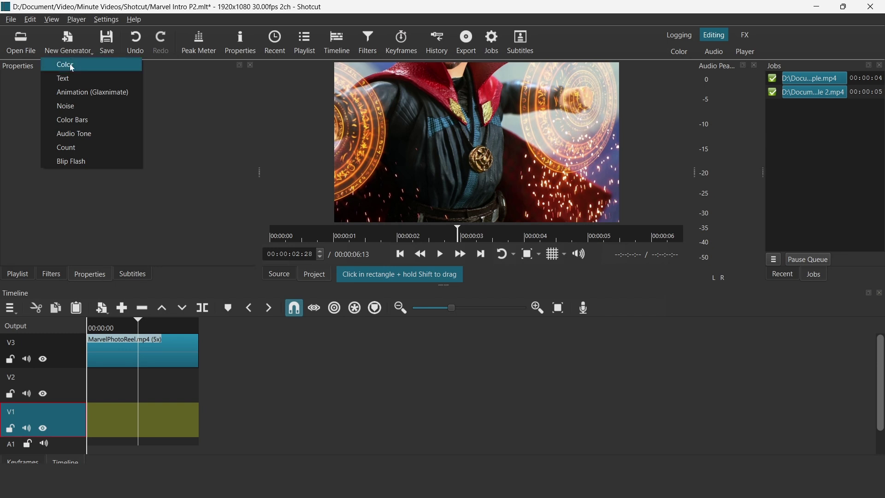
{"action": "left_click", "coordinate": [72, 67]}
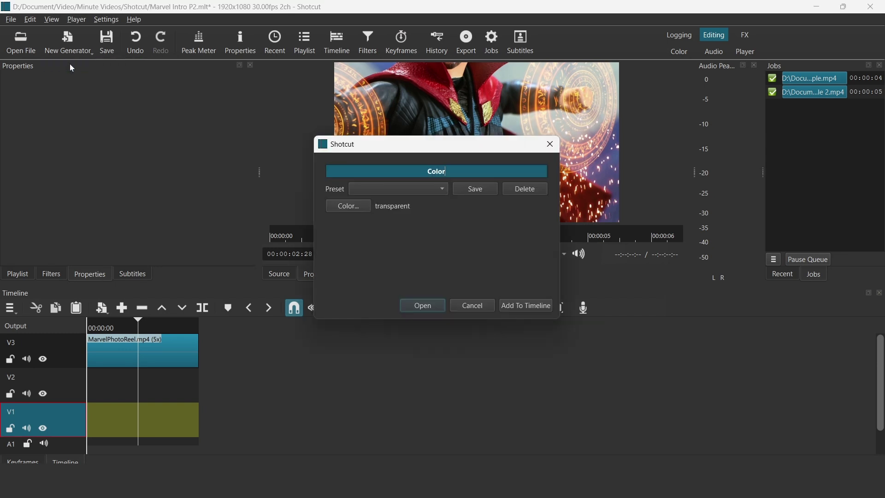
{"action": "left_click", "coordinate": [358, 209]}
{"action": "left_click", "coordinate": [312, 167]}
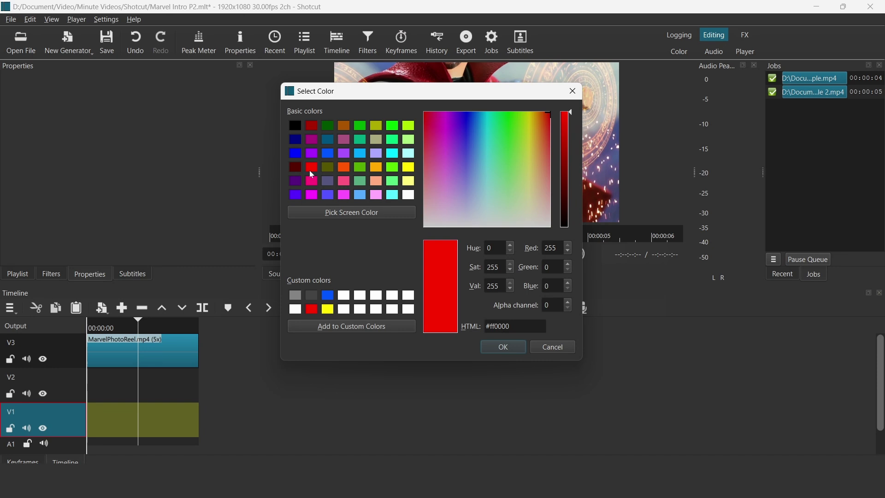
{"action": "left_click", "coordinate": [553, 306]}
{"action": "key", "text": "BackSpace"}
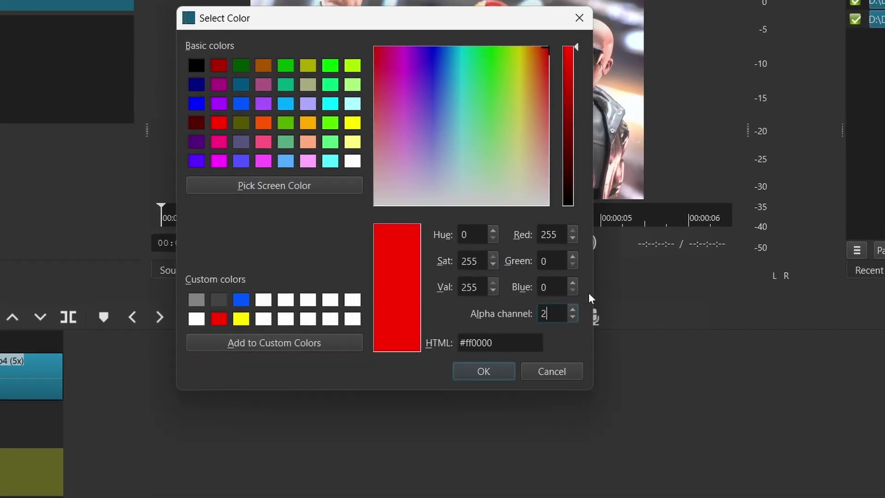
{"action": "type", "text": "255"}
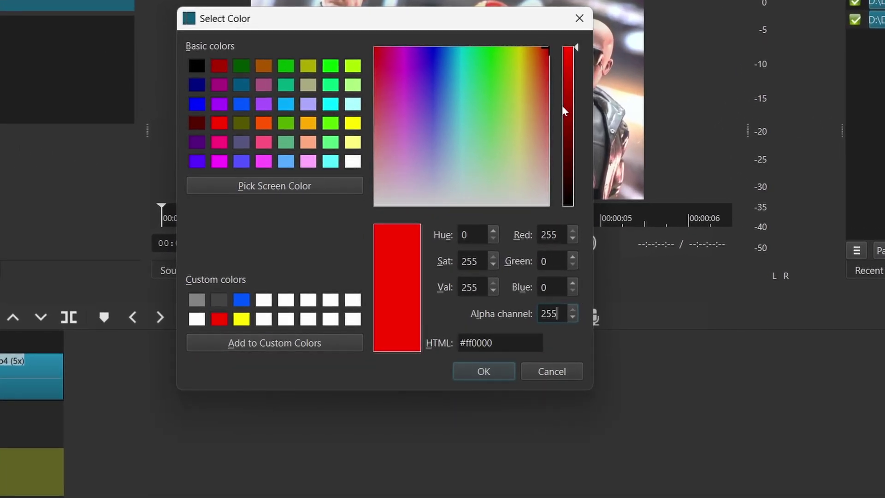
{"action": "left_click_drag", "start_coordinate": [576, 52], "coordinate": [576, 58]}
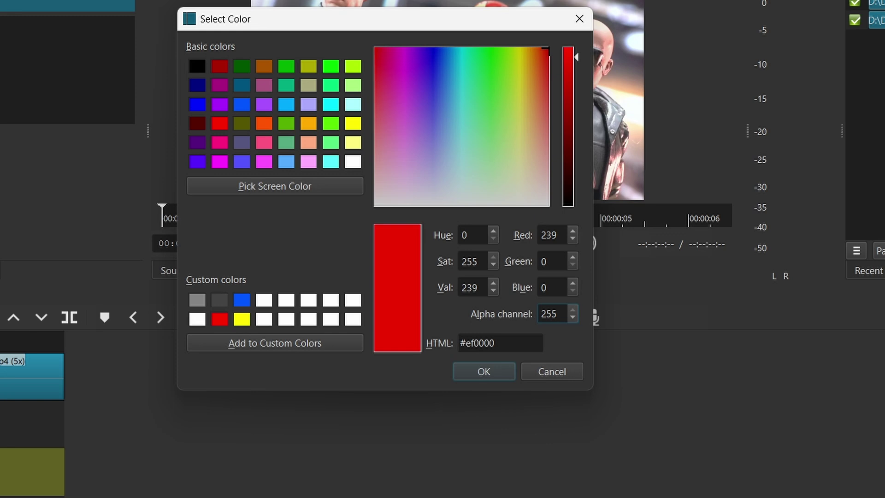
{"action": "left_click", "coordinate": [484, 372]}
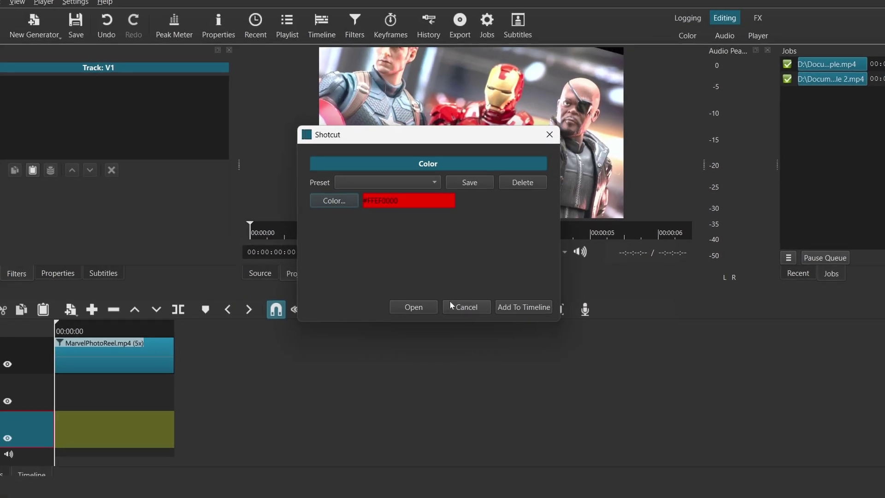
Place the red color clip on V1 and stretch it to the reel's 00:00:06:13 length.
{"action": "left_click", "coordinate": [424, 306]}
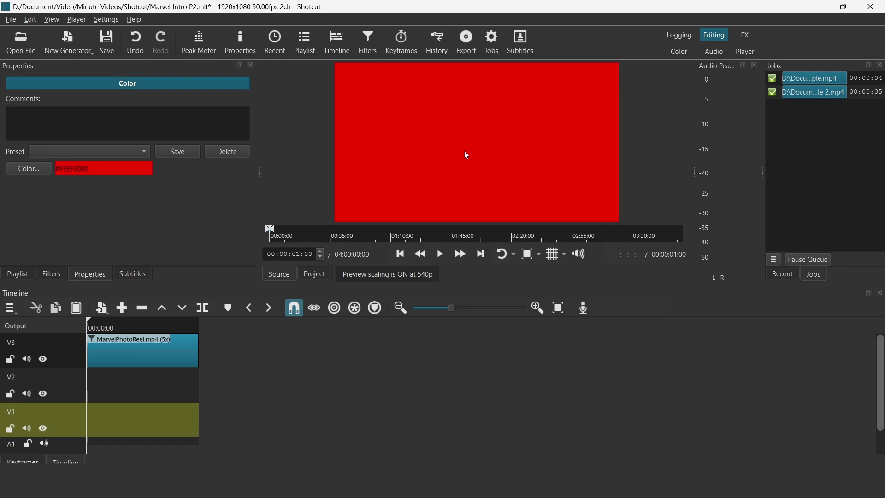
{"action": "left_click_drag", "start_coordinate": [464, 154], "coordinate": [89, 419]}
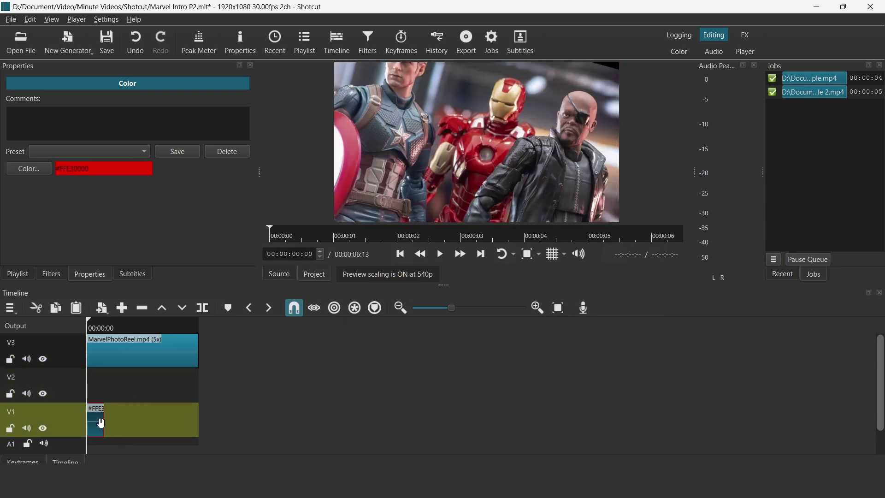
{"action": "left_click_drag", "start_coordinate": [115, 422], "coordinate": [205, 423]}
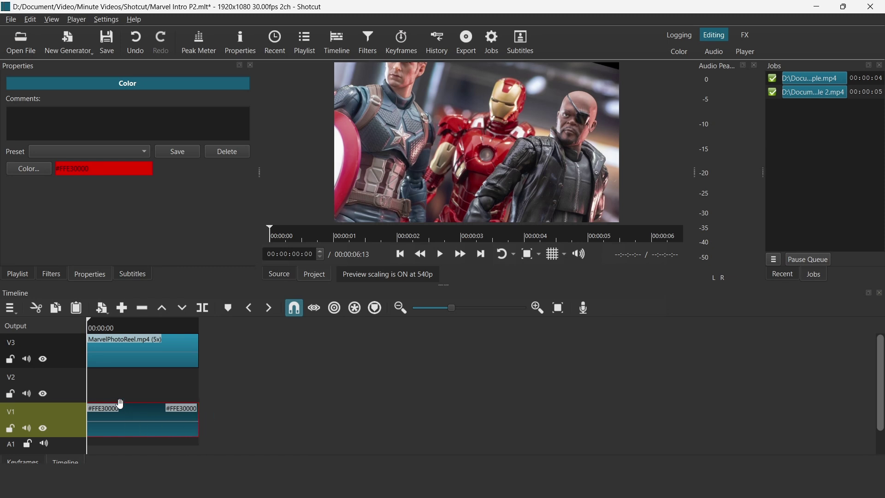
{"action": "left_click", "coordinate": [116, 351]}
Add a Blend Mode filter set to Multiply on the photo reel clip.
{"action": "left_click", "coordinate": [116, 352]}
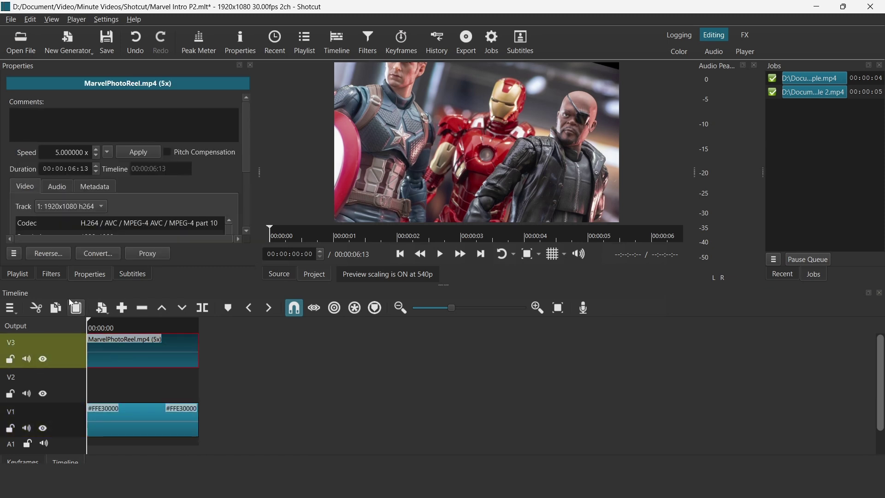
{"action": "left_click", "coordinate": [52, 273]}
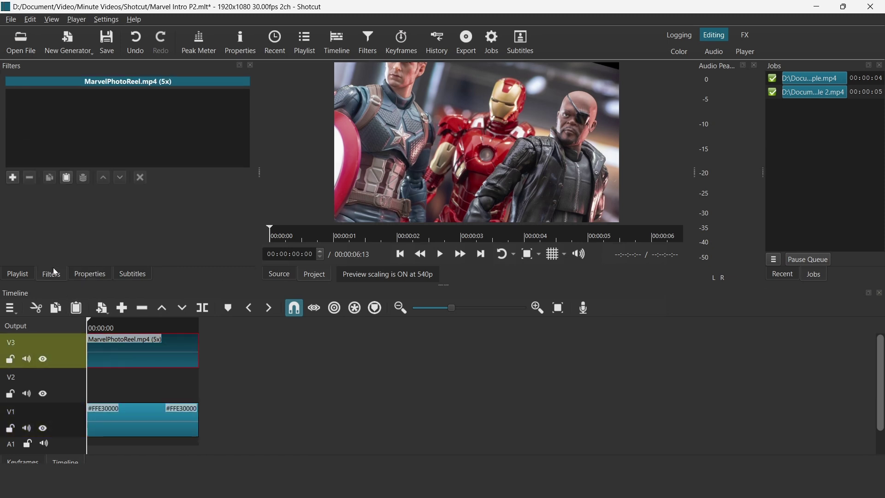
{"action": "left_click", "coordinate": [12, 178]}
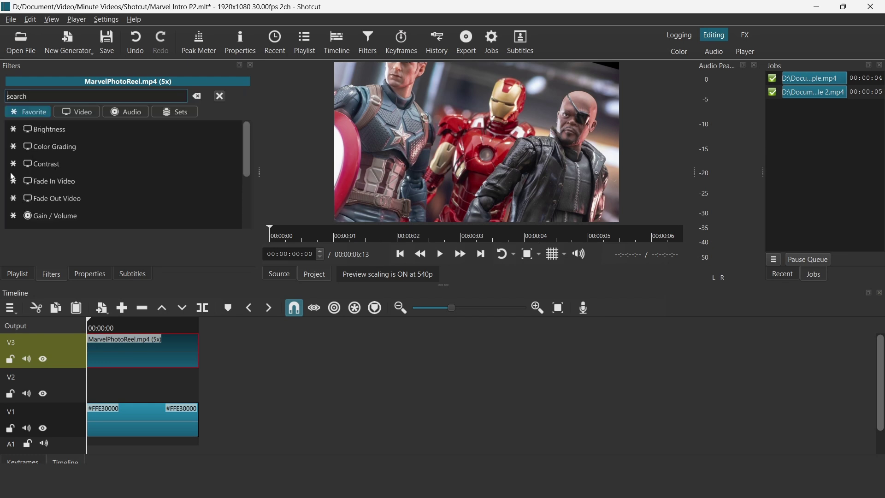
{"action": "type", "text": "blen"}
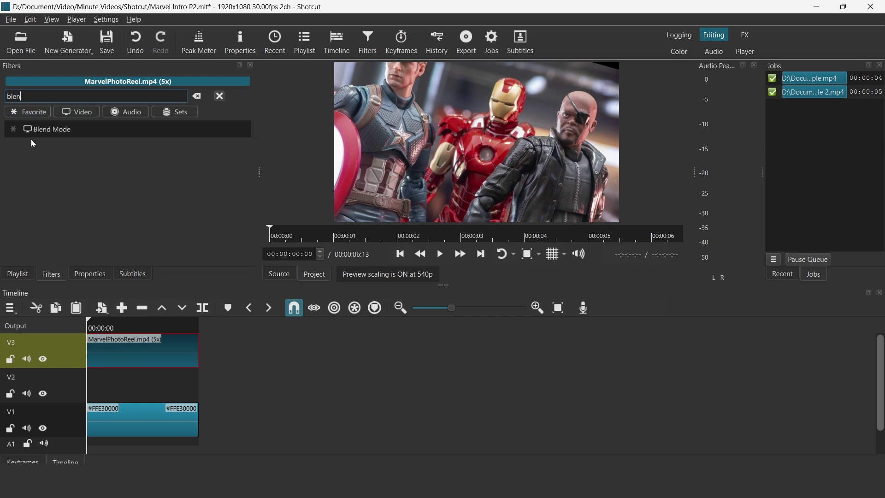
{"action": "left_click", "coordinate": [40, 129]}
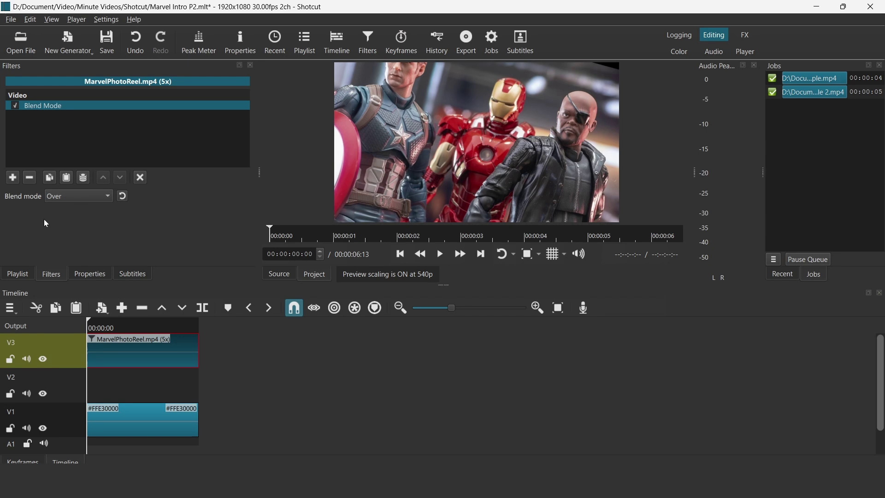
{"action": "left_click", "coordinate": [84, 198]}
{"action": "left_click", "coordinate": [75, 147]}
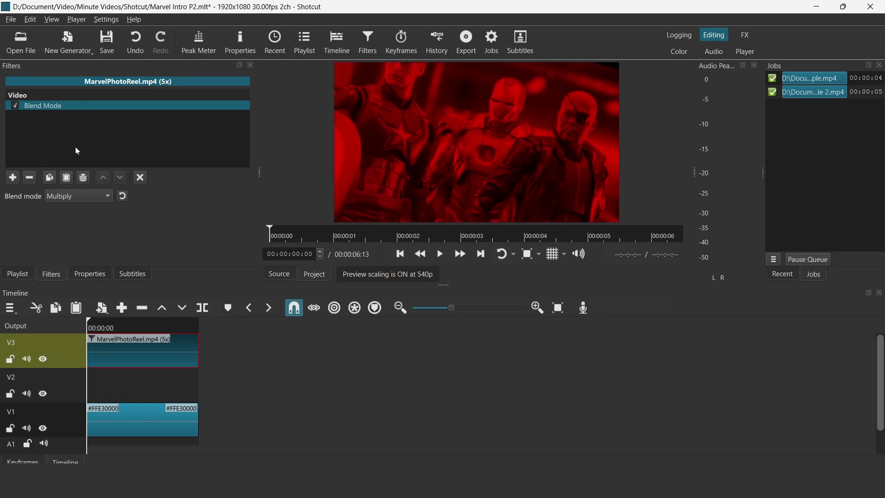
Add Brightness at 114.6% and Opacity at 77% to the photo reel clip.
{"action": "left_click", "coordinate": [13, 177]}
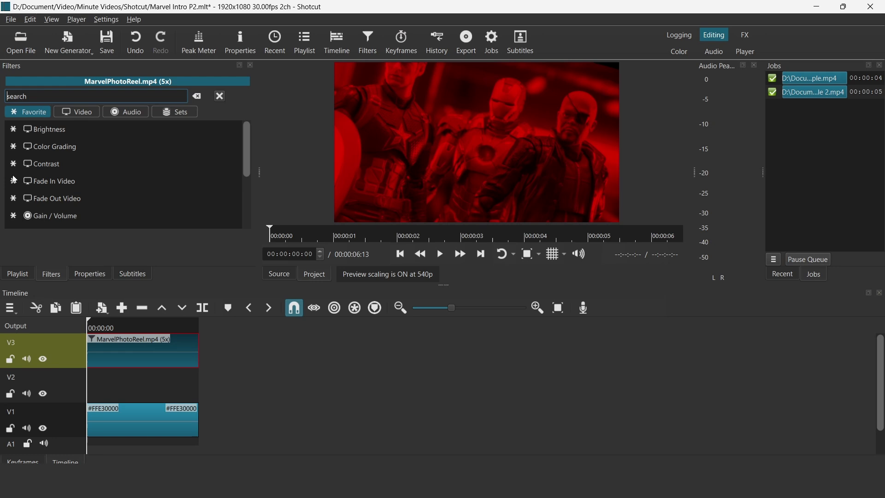
{"action": "left_click", "coordinate": [55, 130]}
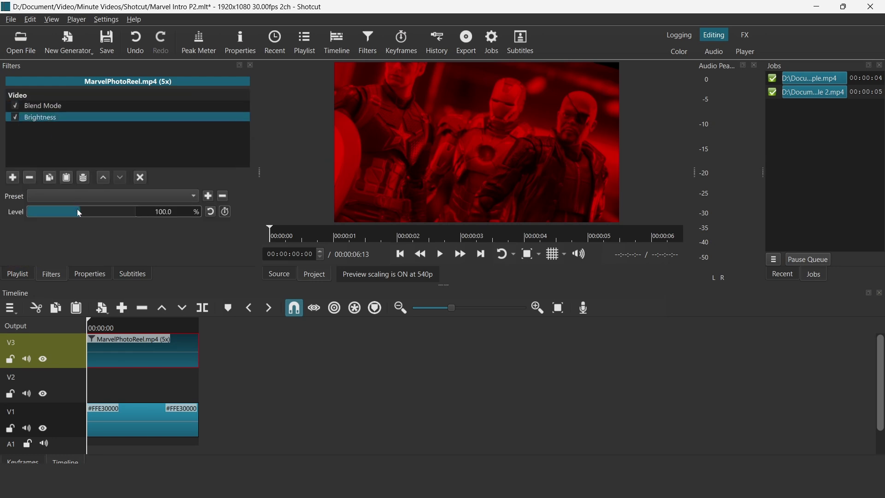
{"action": "left_click_drag", "start_coordinate": [81, 212], "coordinate": [88, 210]}
{"action": "left_click", "coordinate": [13, 178]}
{"action": "type", "text": "op"}
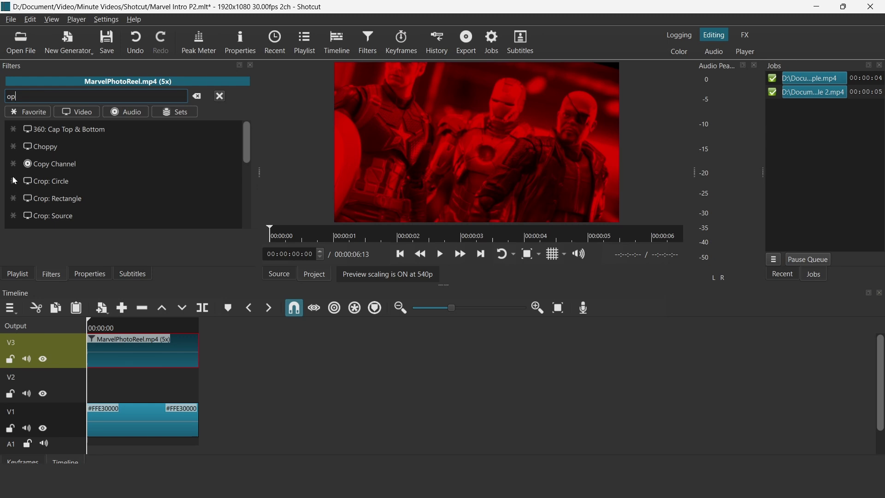
{"action": "type", "text": "a"}
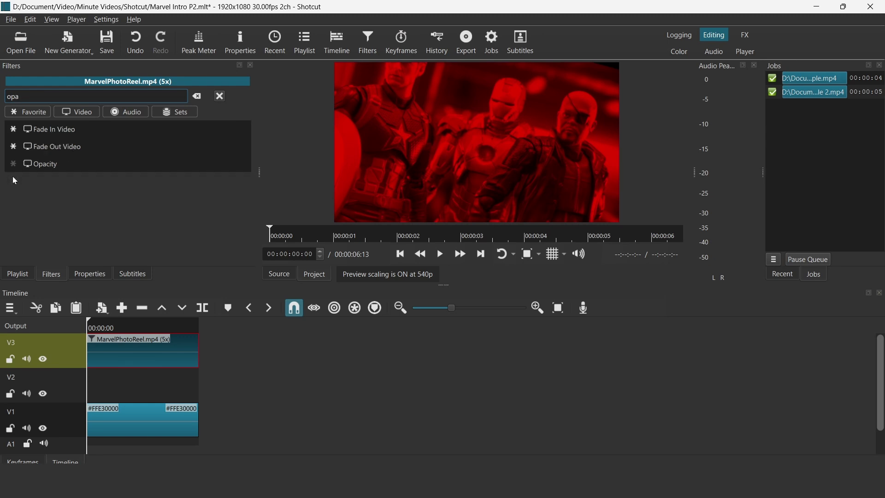
{"action": "left_click", "coordinate": [28, 165]}
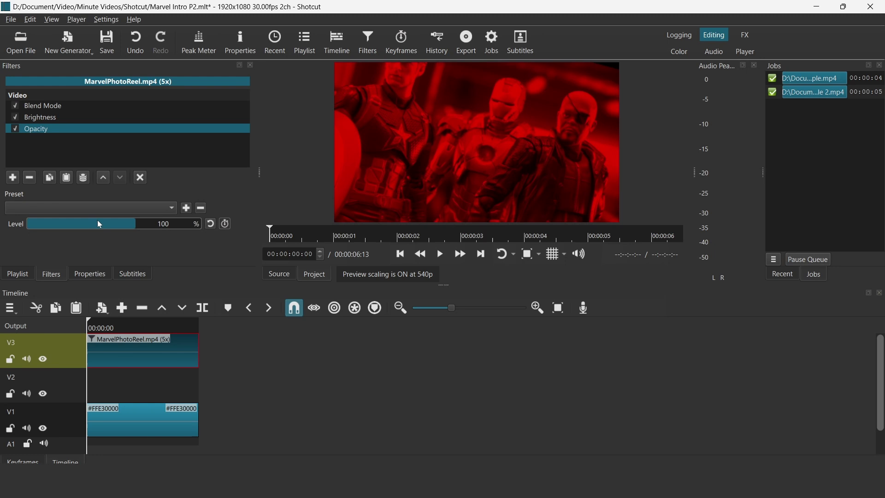
{"action": "left_click", "coordinate": [130, 224]}
{"action": "left_click_drag", "start_coordinate": [130, 224], "coordinate": [112, 224]}
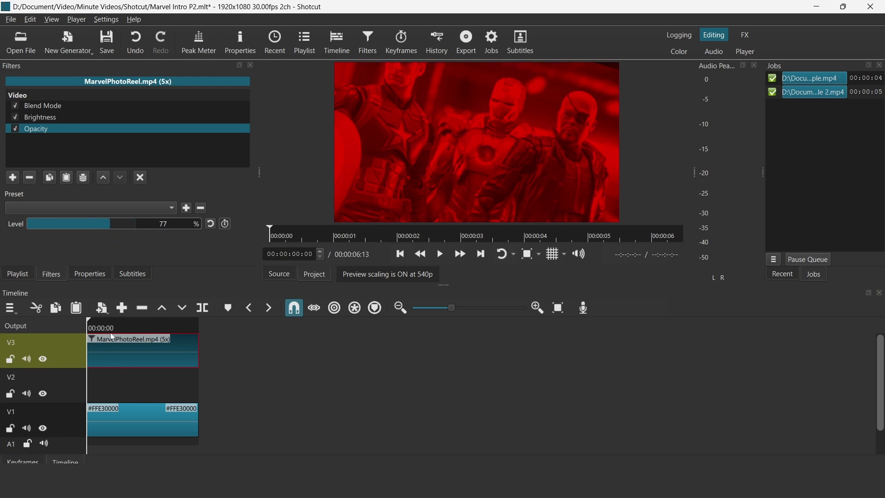
Play the blended result, stopping at 00:00:03:03 with track V2 selected.
{"action": "key", "text": "space"}
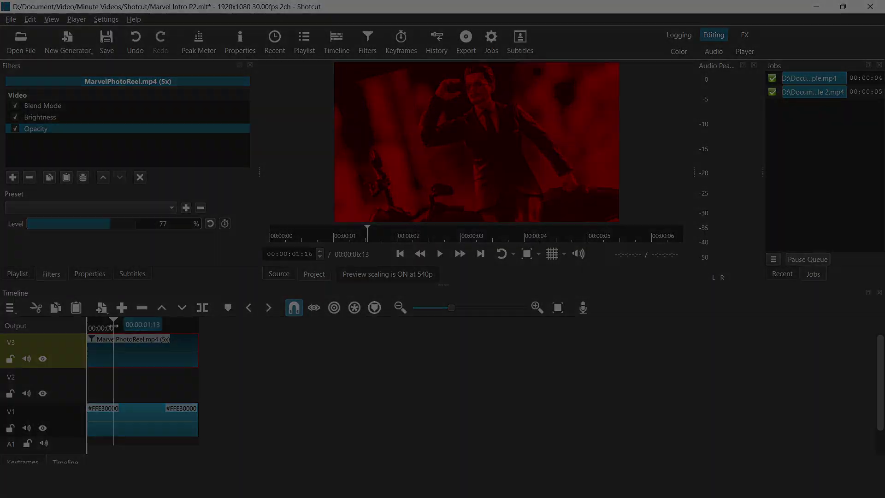
{"action": "left_click", "coordinate": [70, 390]}
{"action": "key", "text": "space"}
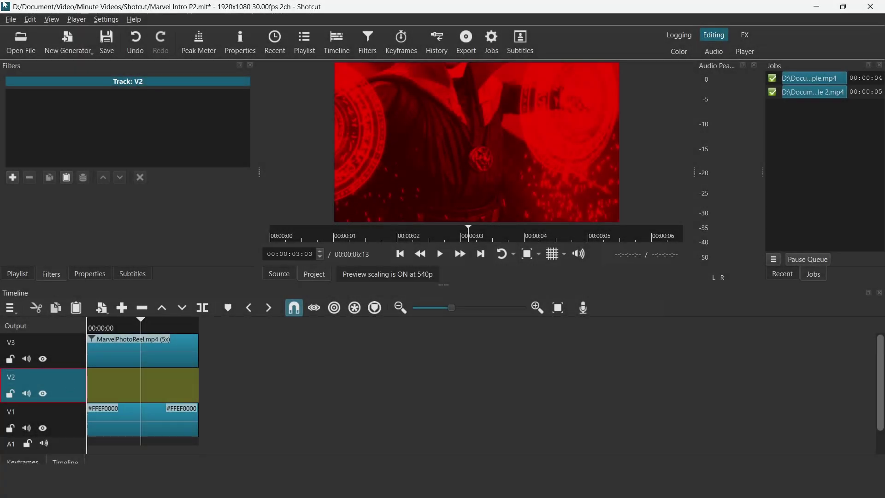
Create a transparent-preset text clip reading MARVEL and place it on V2 at the playhead.
{"action": "left_click", "coordinate": [73, 49]}
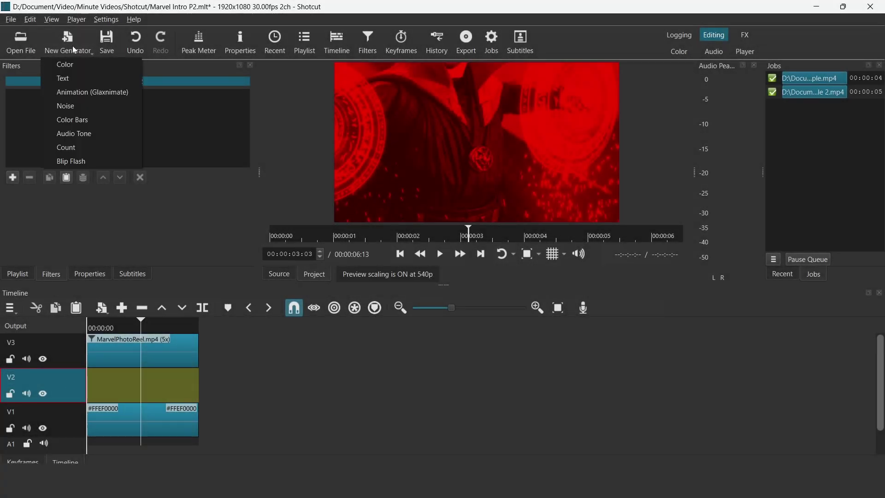
{"action": "left_click", "coordinate": [75, 79]}
{"action": "left_click", "coordinate": [353, 184]}
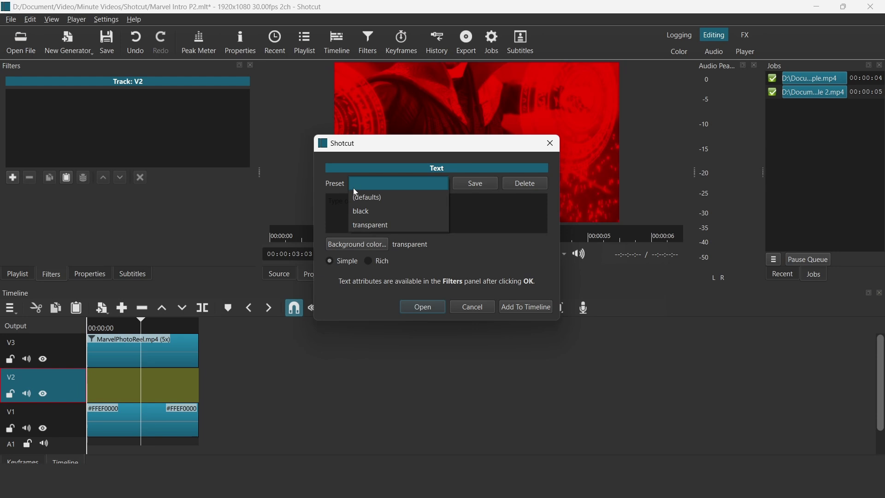
{"action": "left_click", "coordinate": [331, 208]}
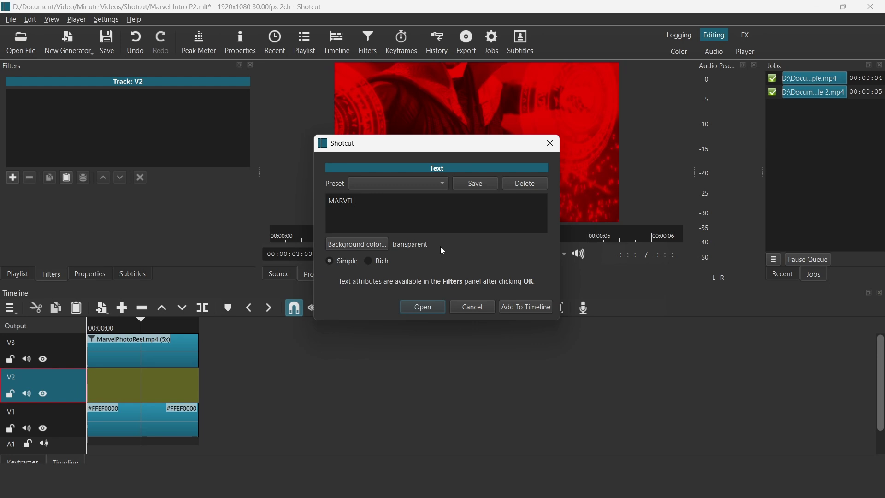
{"action": "left_click", "coordinate": [427, 306]}
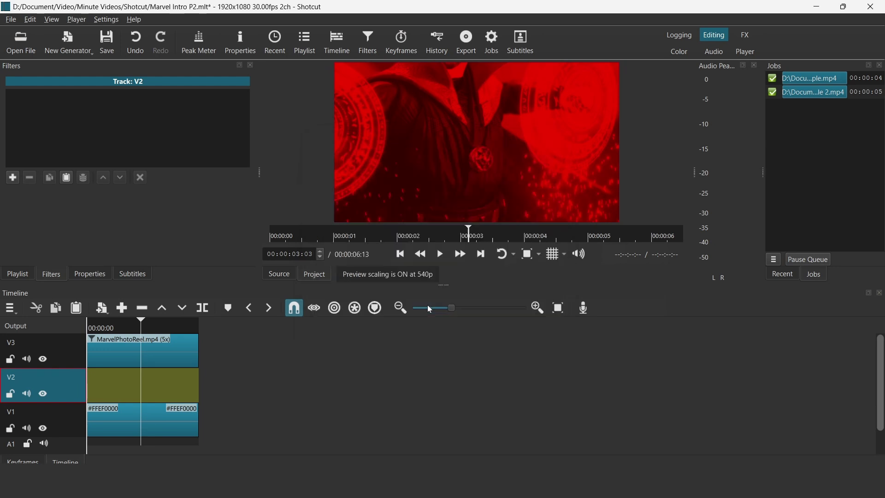
{"action": "left_click_drag", "start_coordinate": [461, 199], "coordinate": [198, 387]}
Trim both ends of the MARVEL text clip on V2 and move the title up.
{"action": "left_click", "coordinate": [166, 328]}
{"action": "left_click_drag", "start_coordinate": [141, 387], "coordinate": [148, 387]}
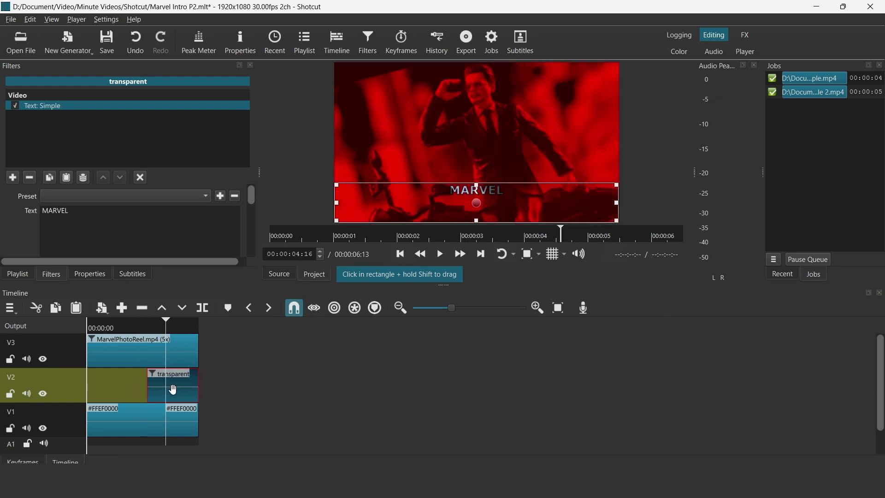
{"action": "left_click_drag", "start_coordinate": [476, 202], "coordinate": [475, 134]}
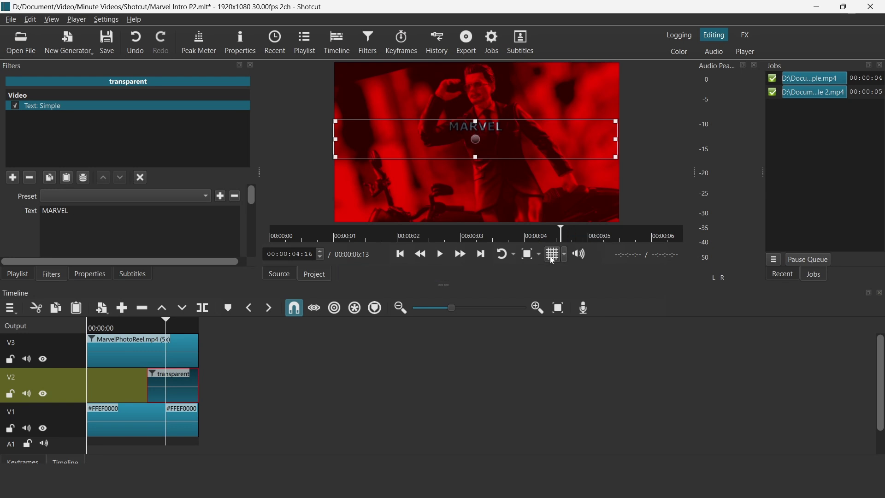
Show a 2x2 preview grid and centre the MARVEL text in the frame with Middle alignment.
{"action": "left_click", "coordinate": [564, 255]}
{"action": "left_click", "coordinate": [569, 270]}
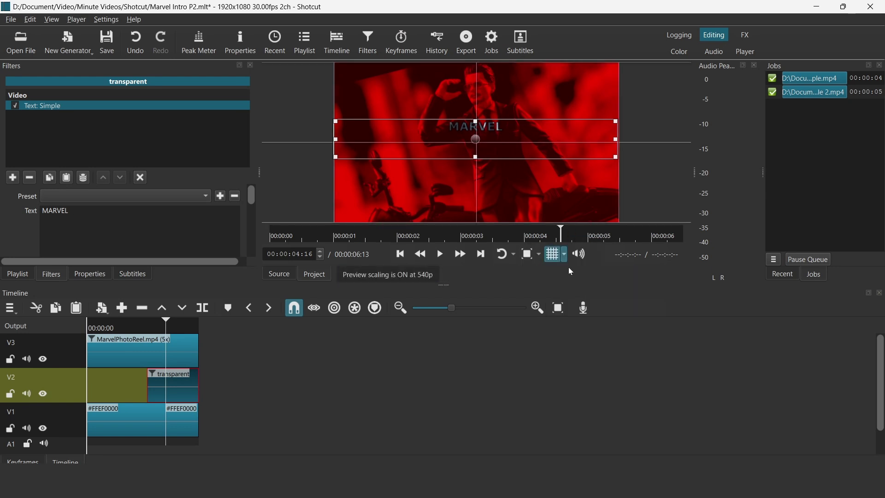
{"action": "left_click_drag", "start_coordinate": [479, 135], "coordinate": [479, 139]}
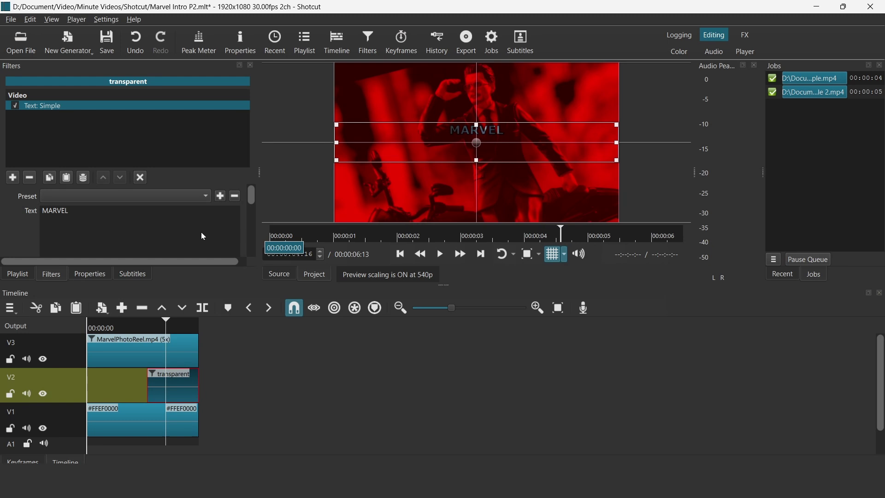
{"action": "left_click_drag", "start_coordinate": [250, 206], "coordinate": [249, 227]}
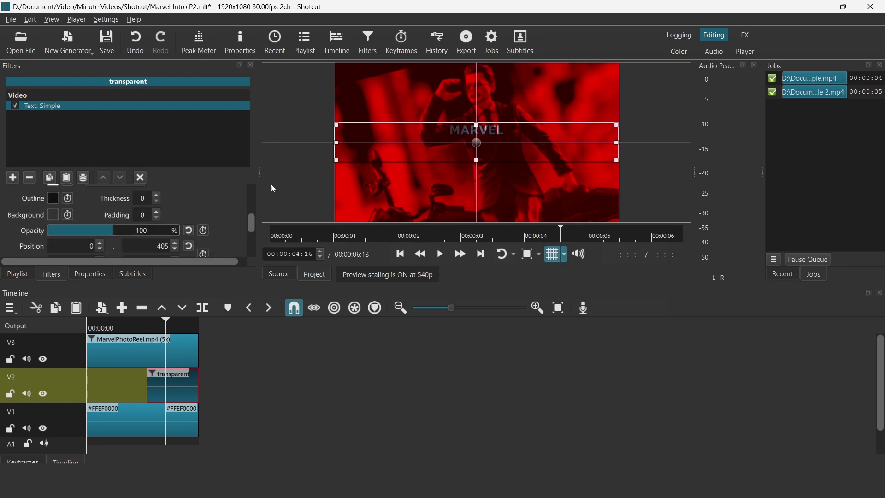
{"action": "left_click_drag", "start_coordinate": [254, 226], "coordinate": [253, 207]}
{"action": "left_click", "coordinate": [91, 220]}
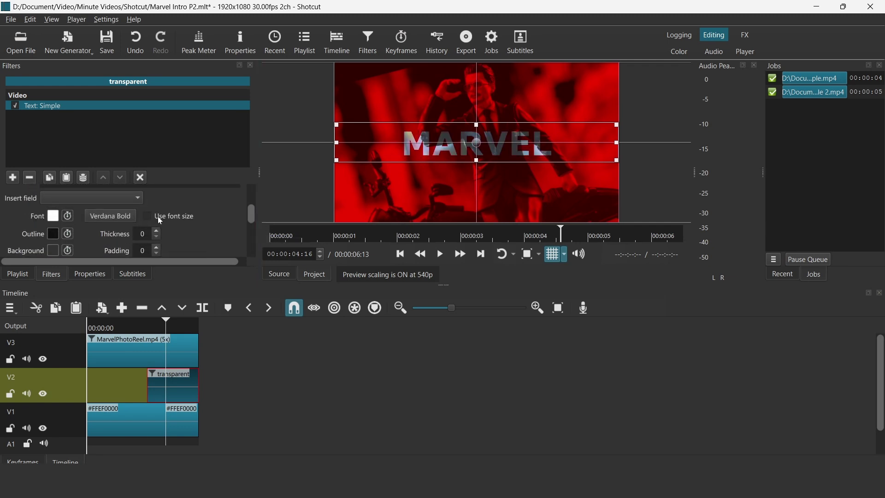
Play the intro from near the start twice to review the title, stopping at 00:00:04:21.
{"action": "left_click", "coordinate": [105, 325]}
{"action": "key", "text": "space"}
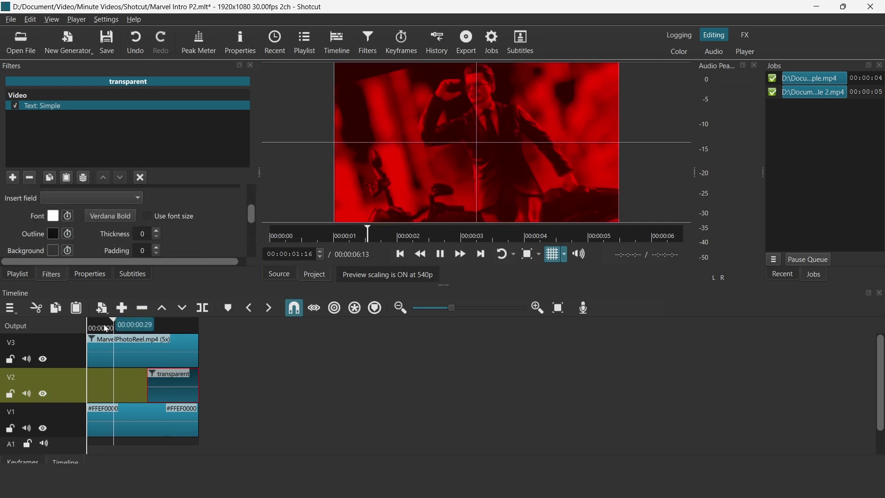
{"action": "key", "text": "space"}
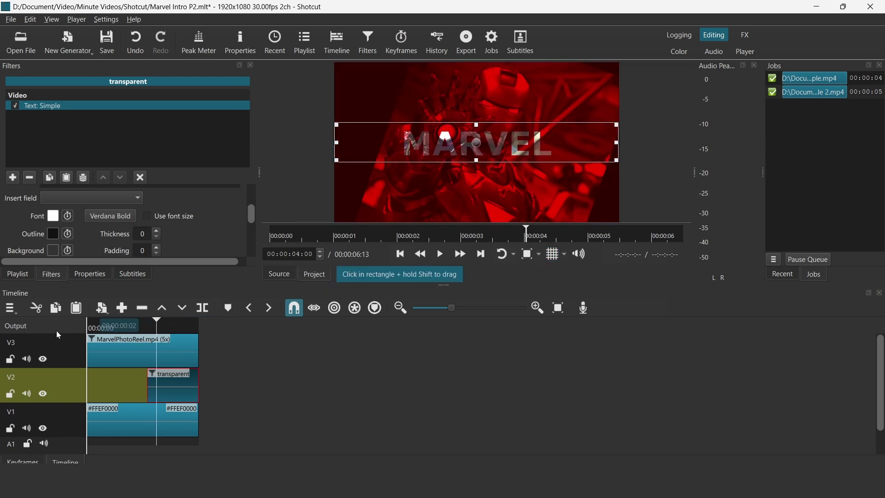
{"action": "left_click", "coordinate": [98, 326]}
{"action": "key", "text": "space"}
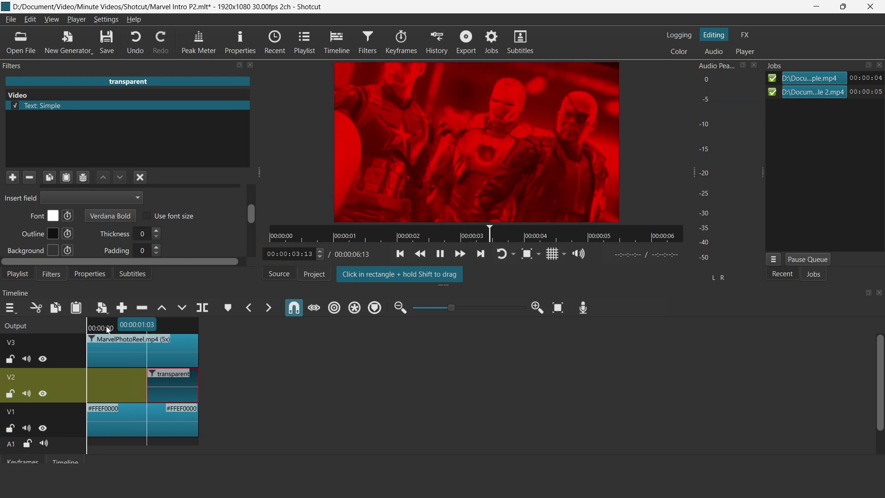
{"action": "key", "text": "space"}
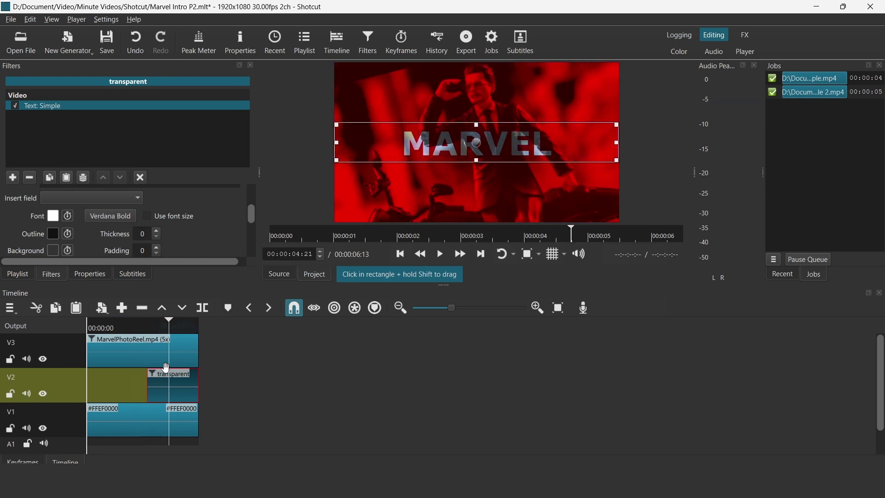
{"action": "key", "text": "ctrl+Up"}
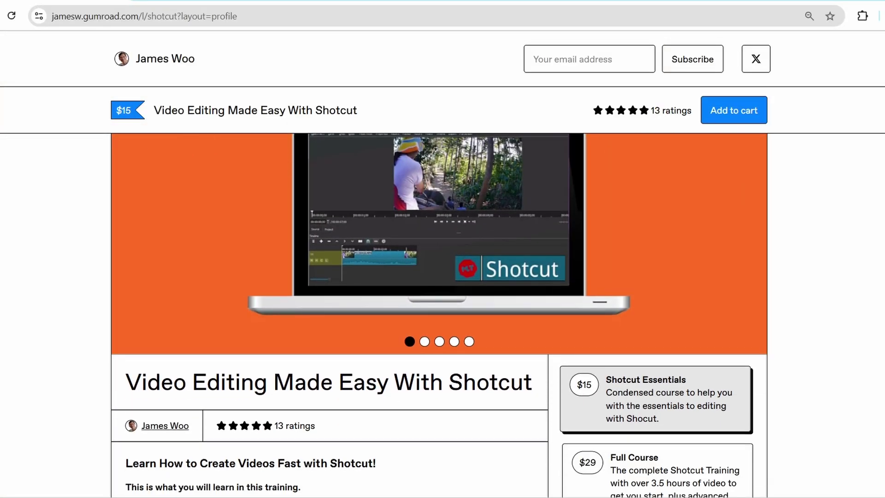
Scroll down the Shotcut course page to its $15 Essentials and $29 Full Course options.
{"action": "scroll", "coordinate": [438, 291], "scroll_direction": "down", "scroll_amount": 3}
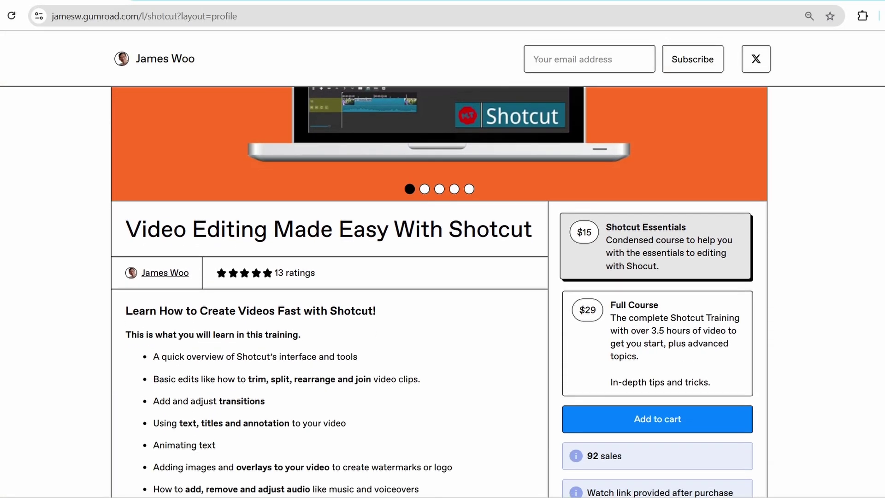
{"action": "scroll", "coordinate": [438, 291], "scroll_direction": "down", "scroll_amount": 1}
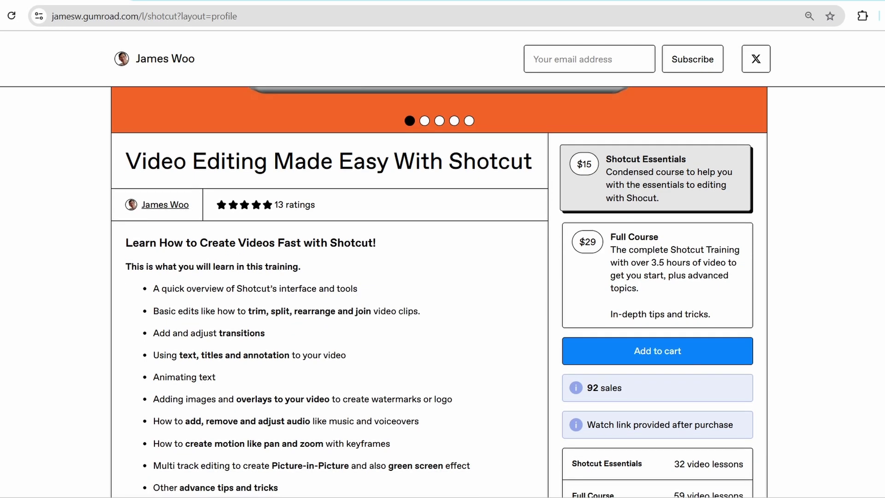